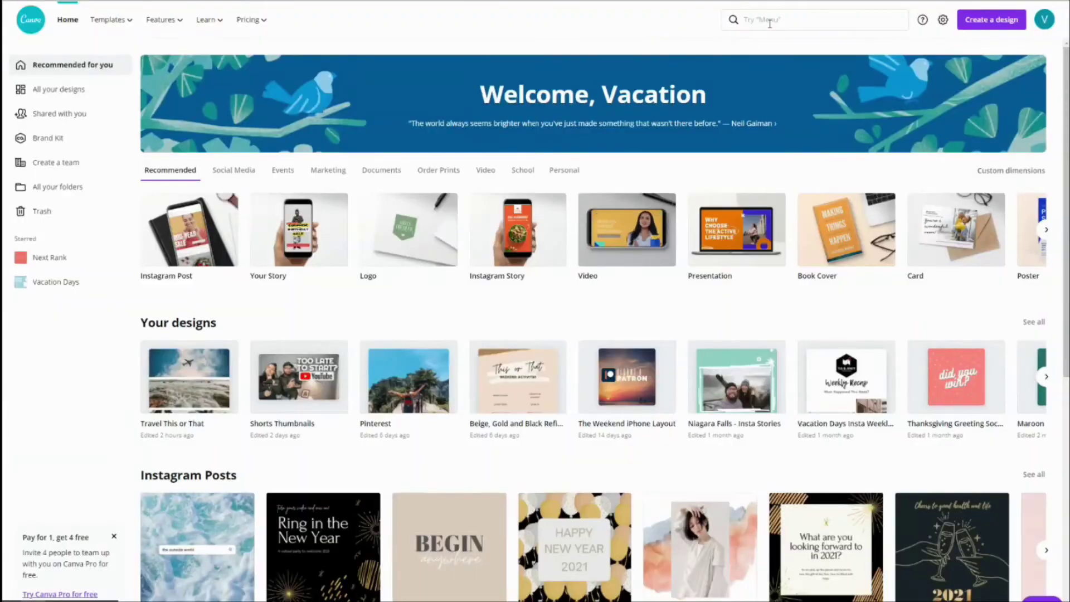
Search for "youtube channel art" and create a blank YouTube Channel Art design
{"action": "left_click", "coordinate": [771, 19]}
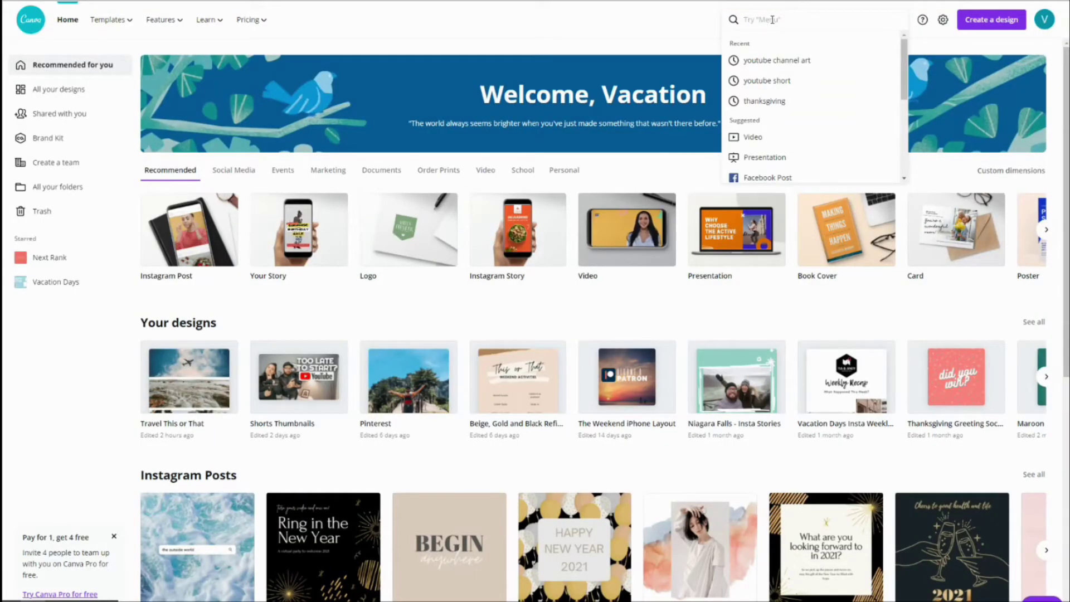
{"action": "type", "text": "youtube"}
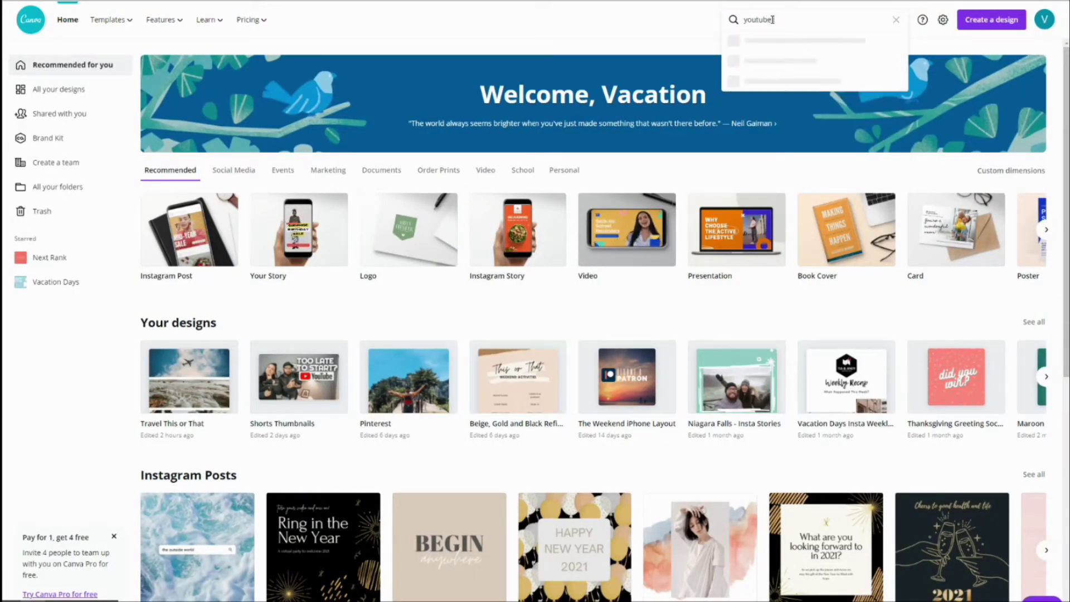
{"action": "type", "text": " channel art"}
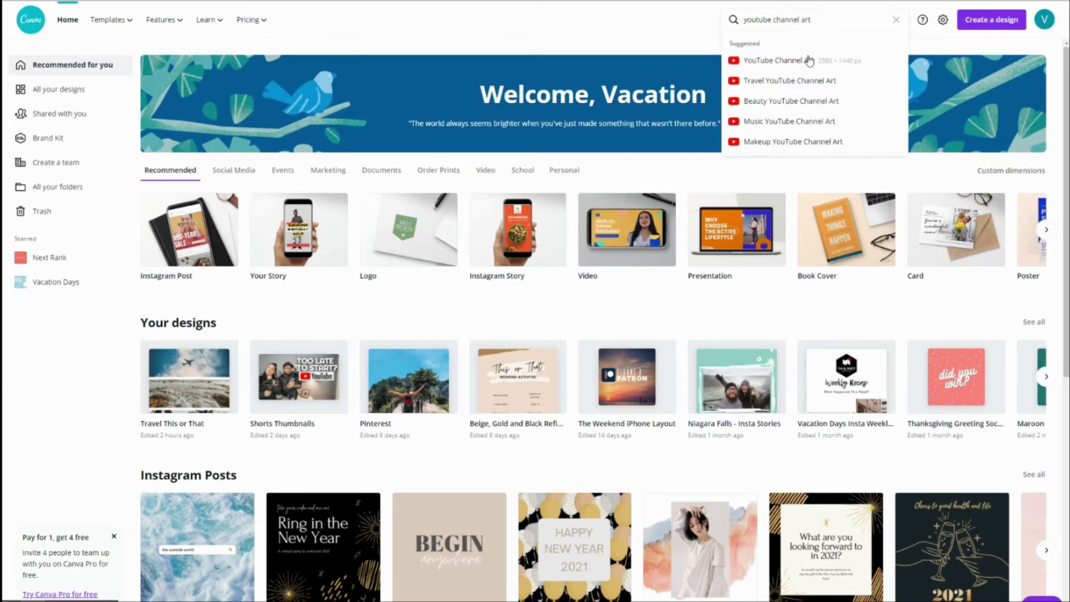
{"action": "left_click", "coordinate": [809, 60]}
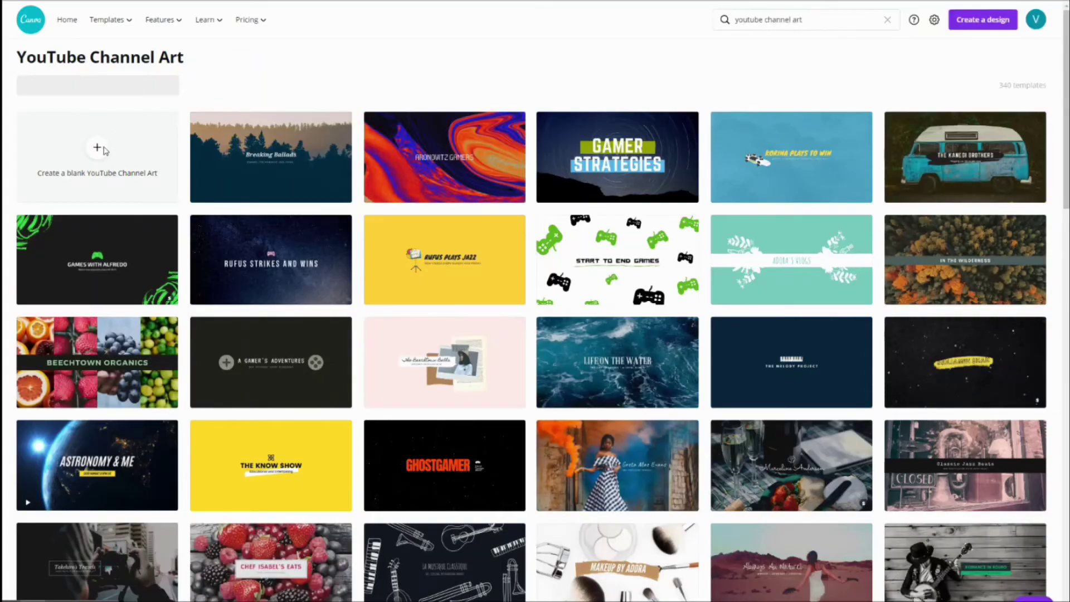
{"action": "left_click", "coordinate": [134, 165]}
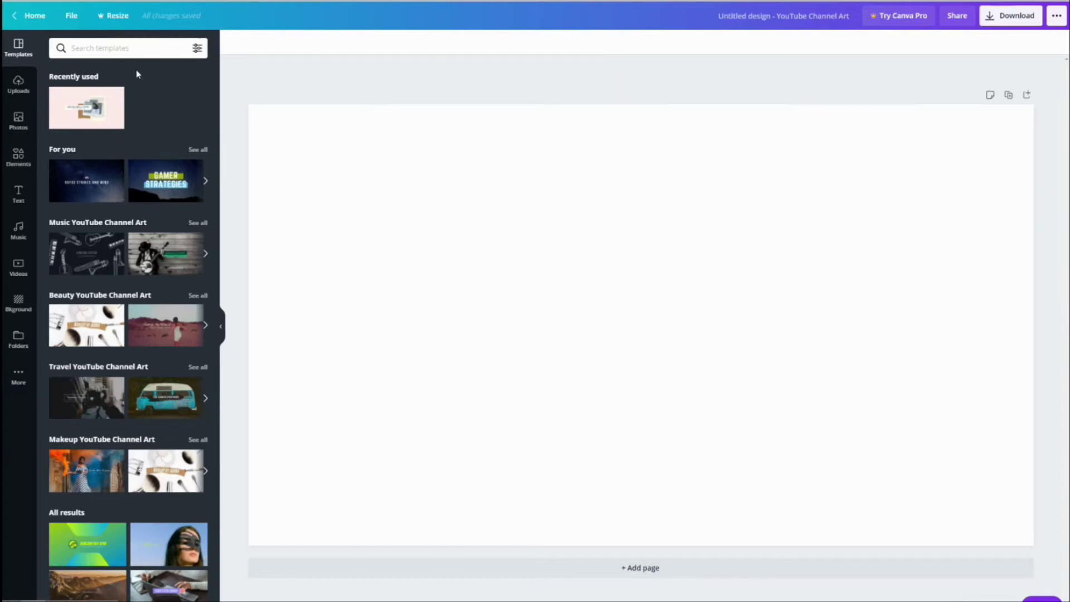
Place the uploaded channel art size template on the page and enlarge it to fill the whole canvas
{"action": "left_click", "coordinate": [17, 97]}
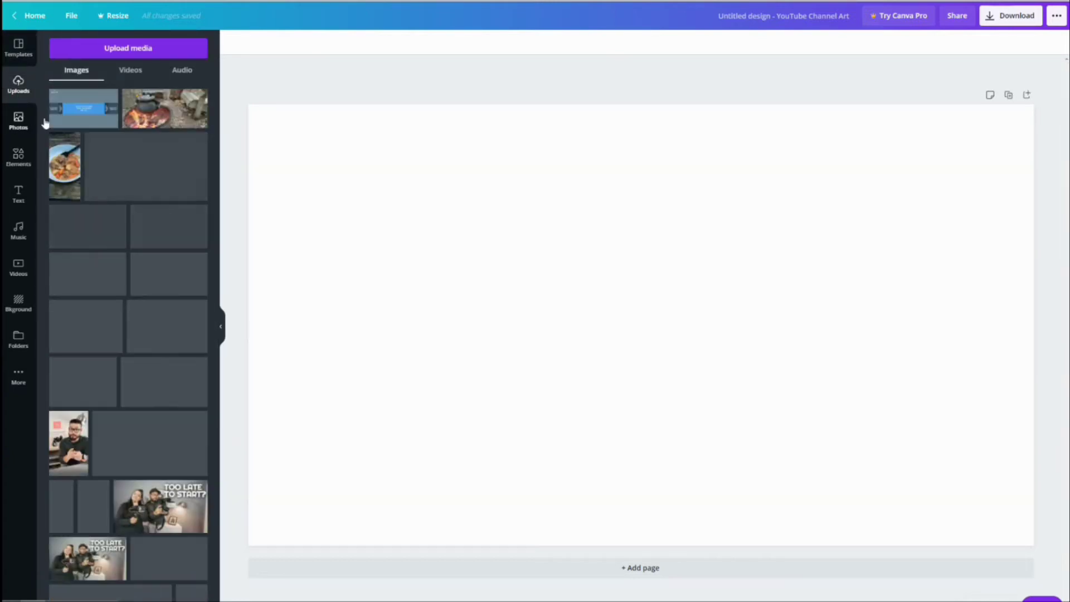
{"action": "left_click", "coordinate": [81, 114]}
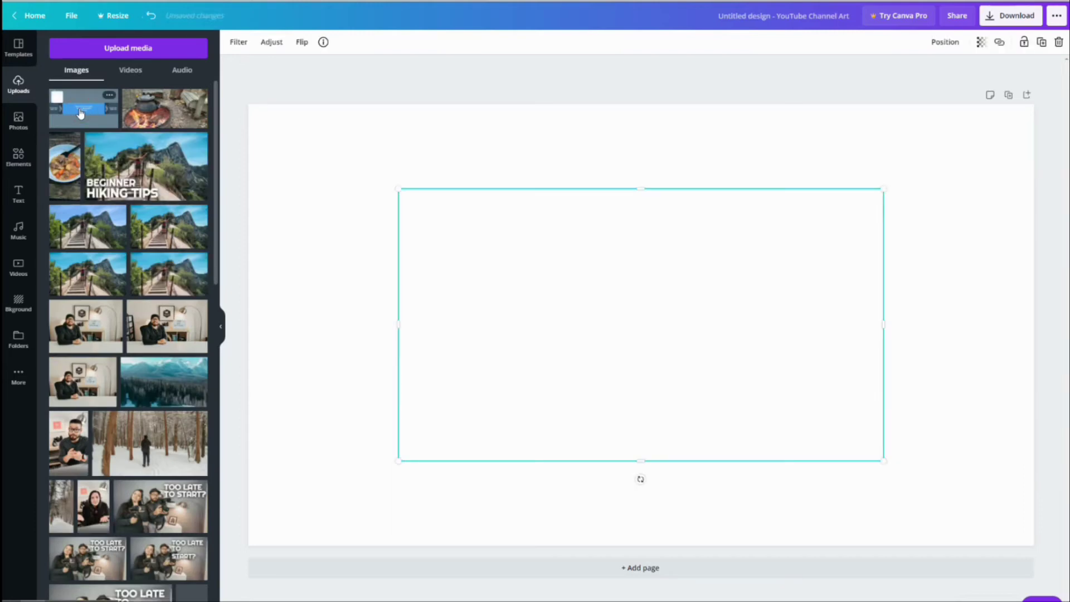
{"action": "left_click_drag", "start_coordinate": [617, 284], "coordinate": [471, 196]}
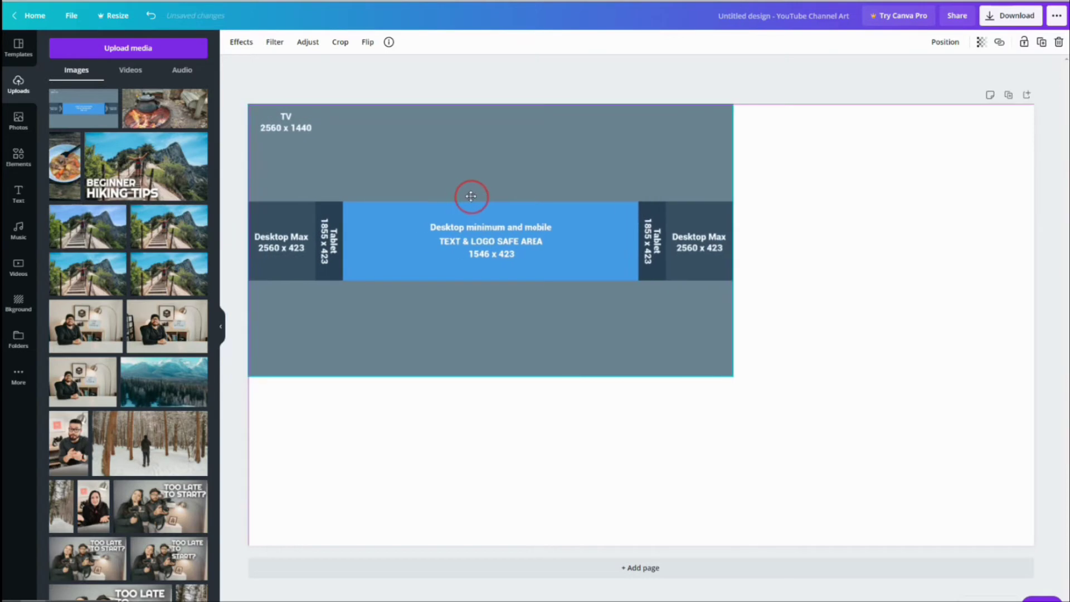
{"action": "left_click_drag", "start_coordinate": [733, 376], "coordinate": [1039, 547]}
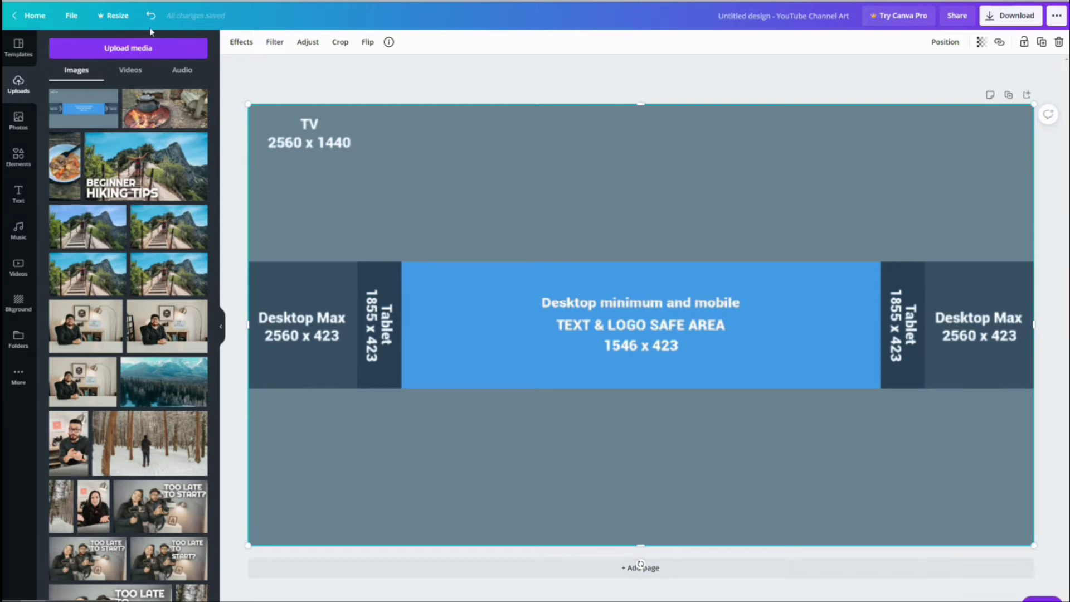
Show the rulers and place four vertical guides along the outer and inner edges of both Tablet areas
{"action": "left_click", "coordinate": [221, 331]}
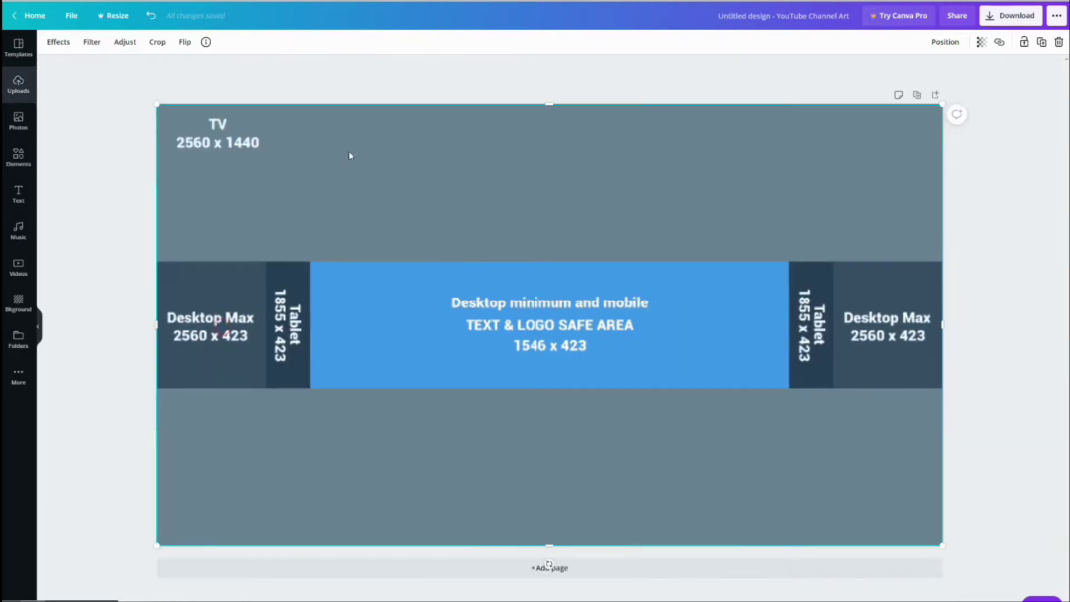
{"action": "left_click", "coordinate": [73, 16]}
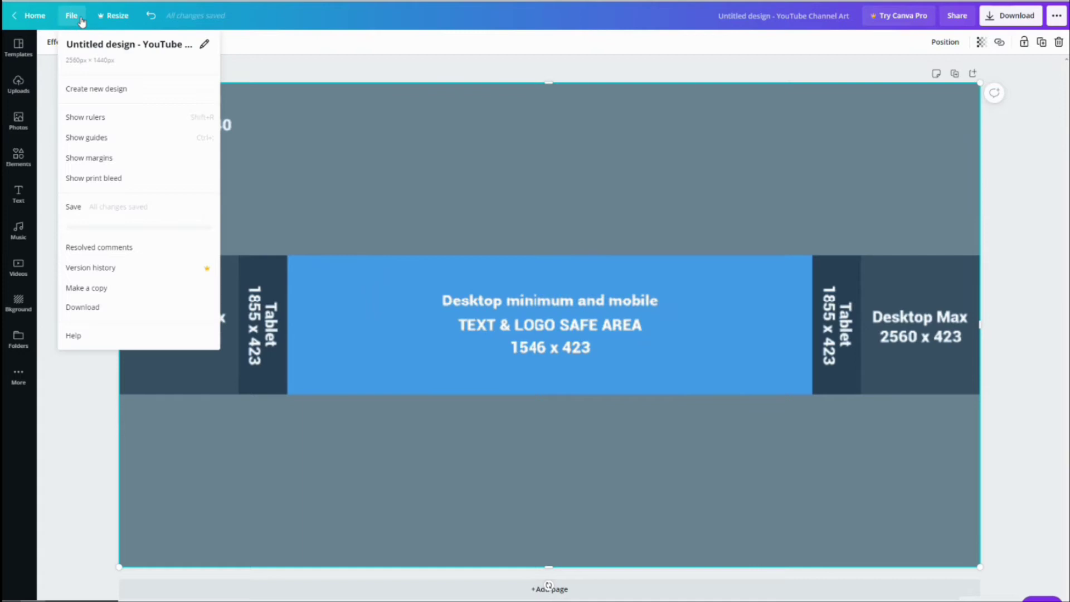
{"action": "left_click", "coordinate": [93, 118]}
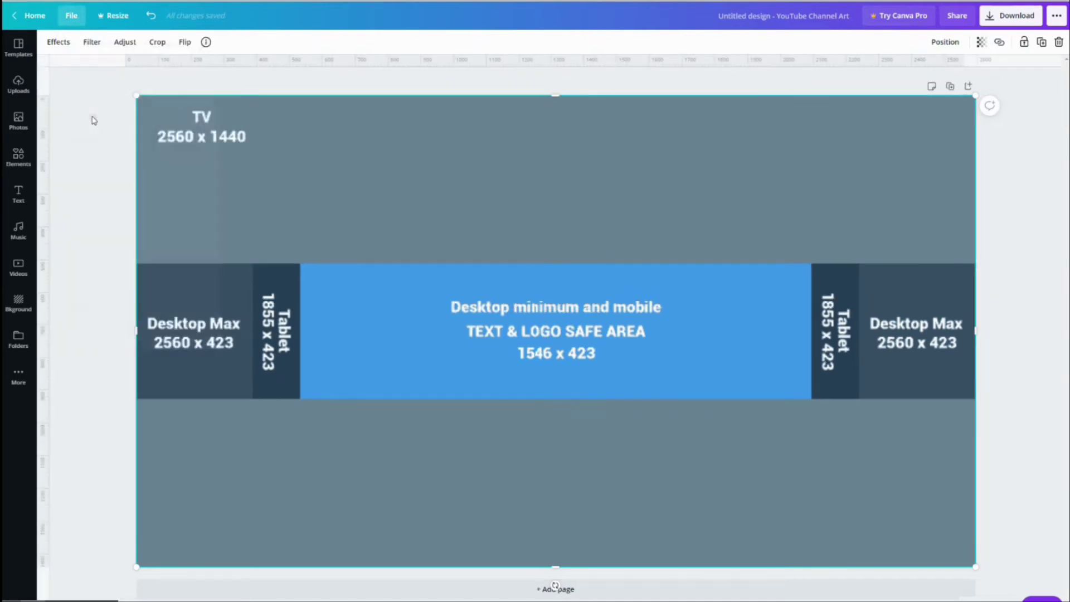
{"action": "left_click_drag", "start_coordinate": [48, 159], "coordinate": [253, 183]}
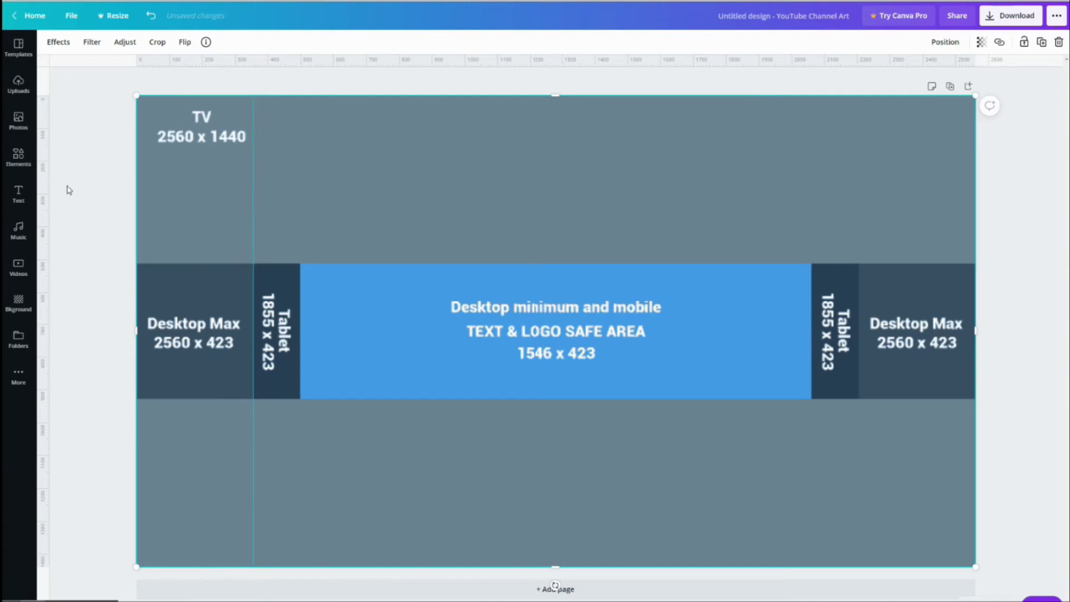
{"action": "left_click_drag", "start_coordinate": [49, 179], "coordinate": [301, 205]}
{"action": "mouse_move", "coordinate": [48, 209]}
{"action": "left_mouse_down"}
{"action": "mouse_move", "coordinate": [807, 286]}
{"action": "mouse_move", "coordinate": [811, 300]}
{"action": "left_mouse_up"}
{"action": "left_click_drag", "start_coordinate": [50, 214], "coordinate": [859, 306]}
Place horizontal guides along the upper and lower edges of the text and logo safe area, and delete the size template image
{"action": "left_click_drag", "start_coordinate": [355, 73], "coordinate": [361, 399]}
{"action": "left_click_drag", "start_coordinate": [389, 66], "coordinate": [394, 263]}
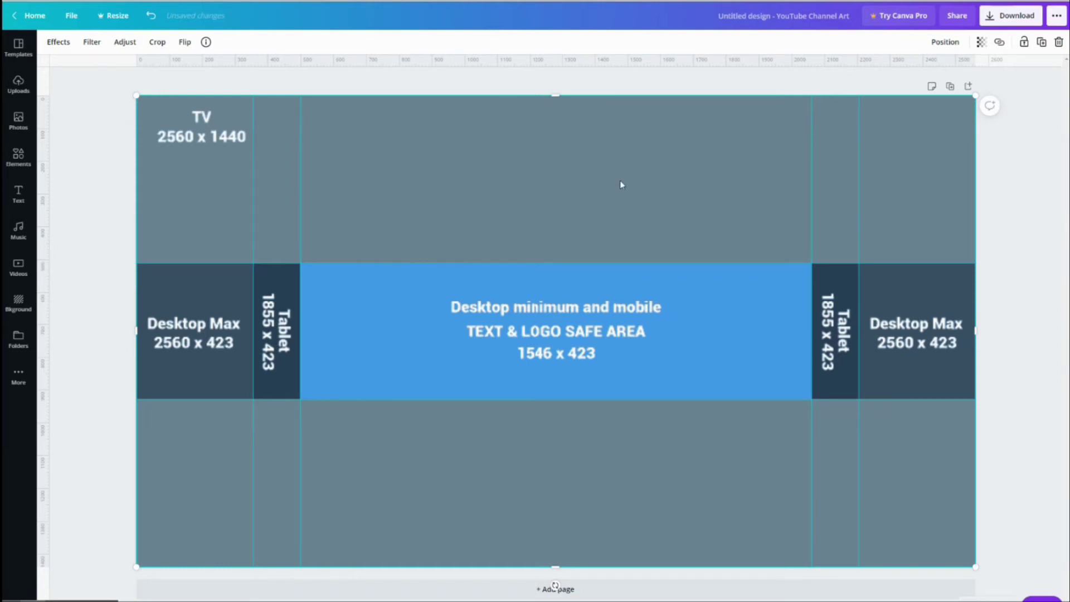
{"action": "key", "text": "Delete"}
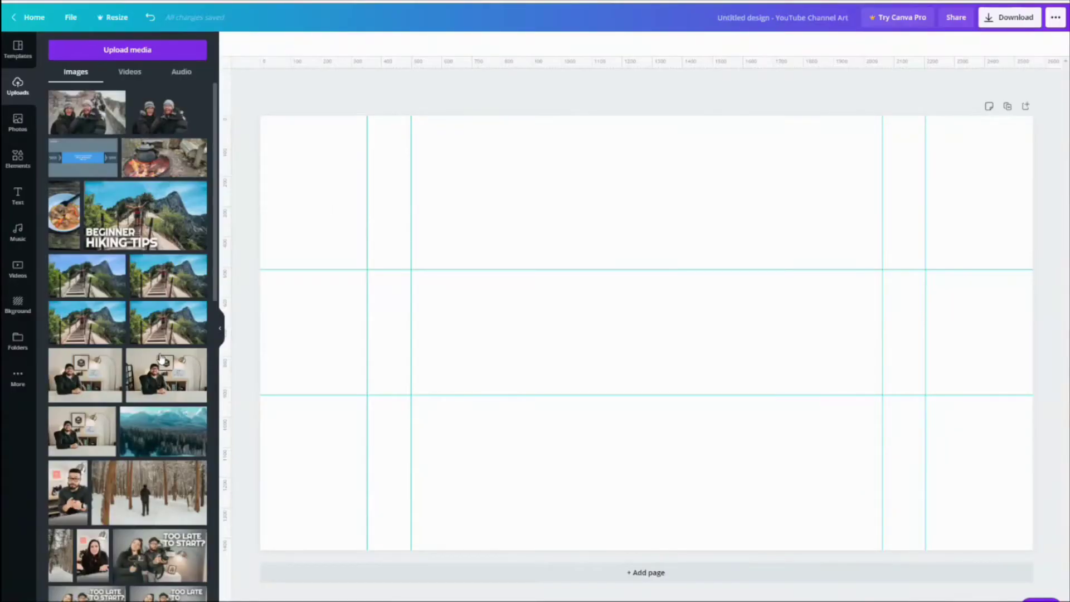
Add the uploaded snowy mountain forest photo and enlarge it to cover the whole page as the background
{"action": "left_click", "coordinate": [461, 265]}
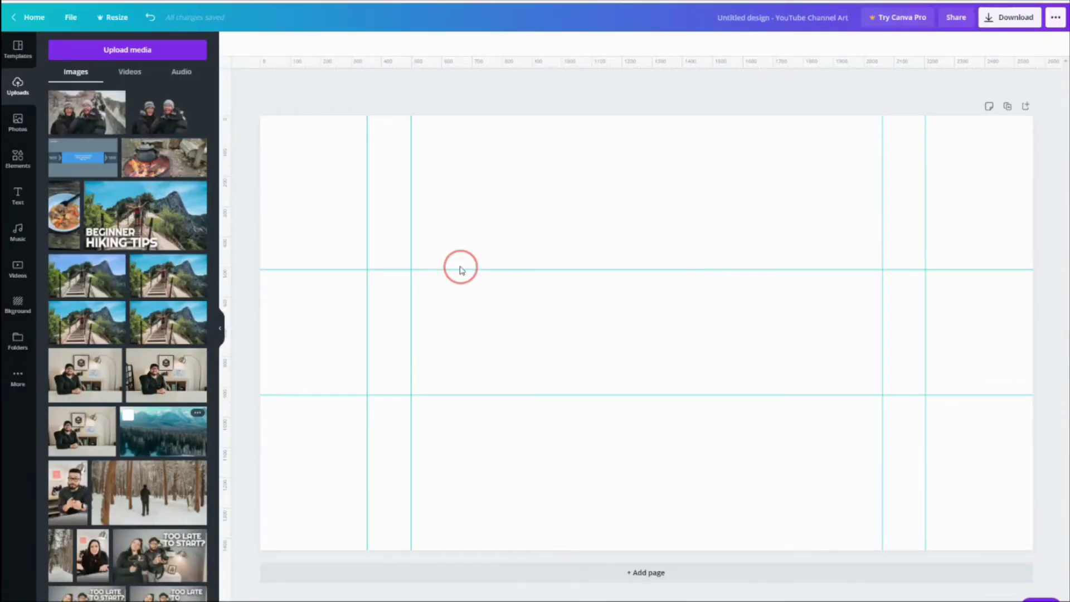
{"action": "left_click", "coordinate": [174, 431]}
{"action": "left_click_drag", "start_coordinate": [586, 251], "coordinate": [421, 140]}
{"action": "left_click_drag", "start_coordinate": [742, 390], "coordinate": [1037, 546]}
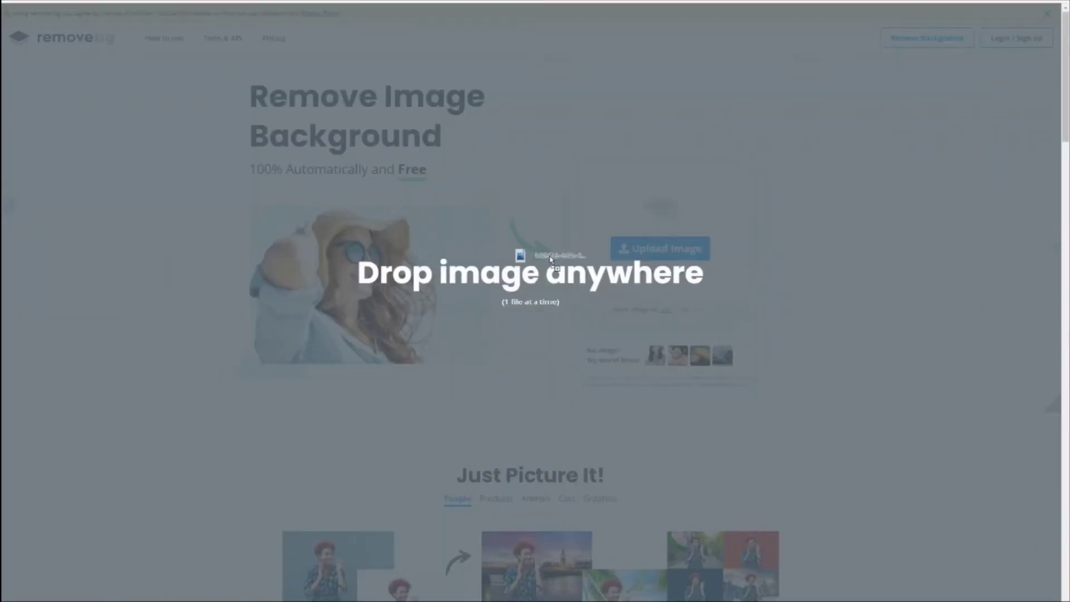
Switch to remove.bg, upload the photo of the couple and download the version with the background removed
{"action": "left_click_drag", "start_coordinate": [513, 251], "coordinate": [680, 253]}
{"action": "left_click_drag", "start_coordinate": [680, 253], "coordinate": [680, 253]}
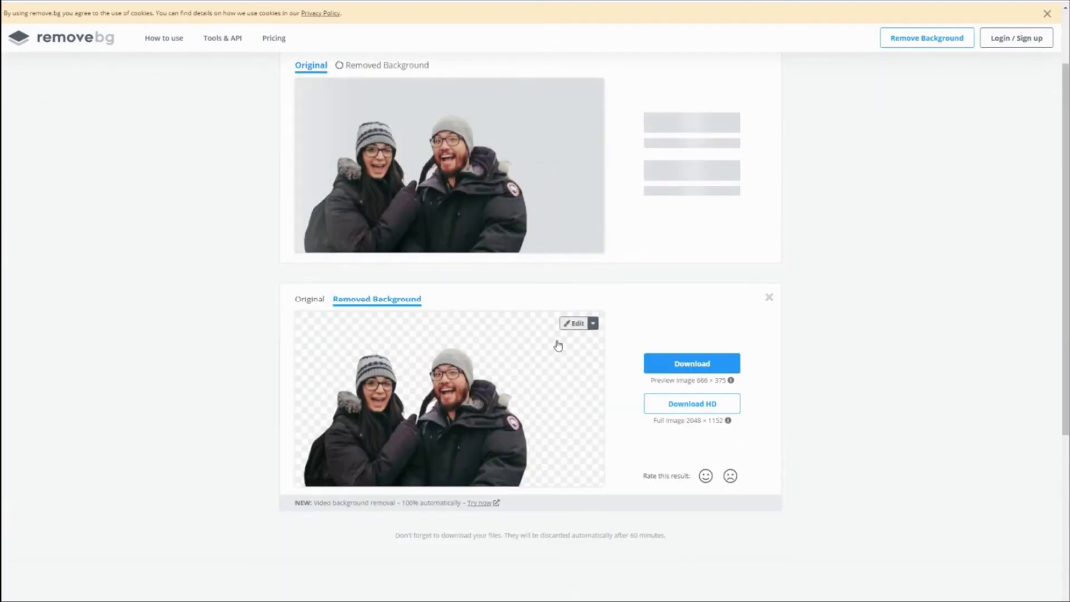
{"action": "left_click", "coordinate": [692, 123]}
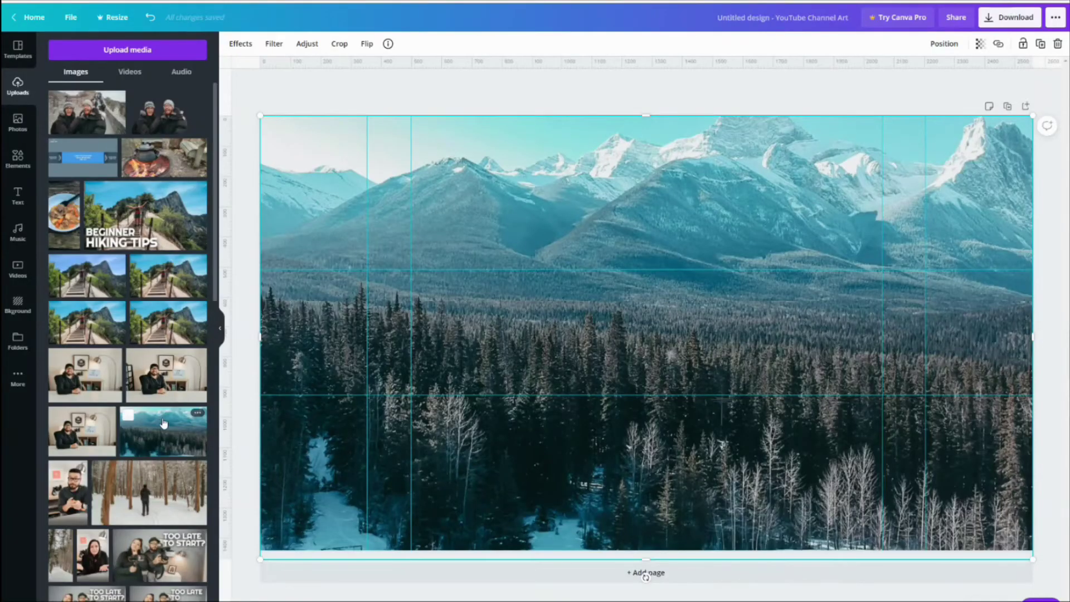
Return to Canva, paste the couple cutout, shrink it and stand it on the lower horizontal guide in the safe area's right part
{"action": "scroll", "coordinate": [150, 507], "scroll_direction": "down", "scroll_amount": 1}
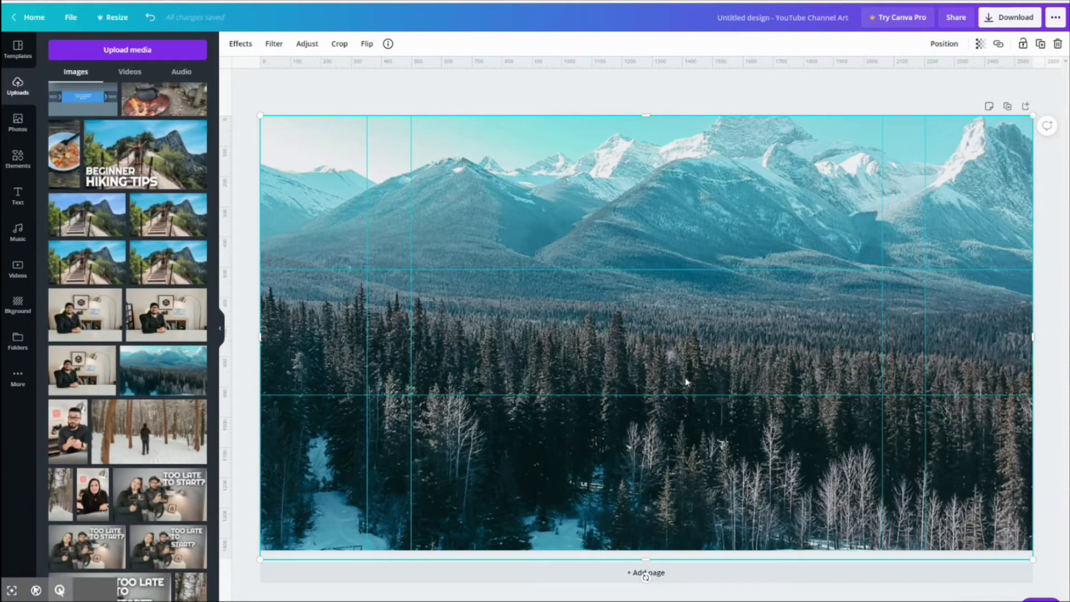
{"action": "key", "text": "ctrl+v"}
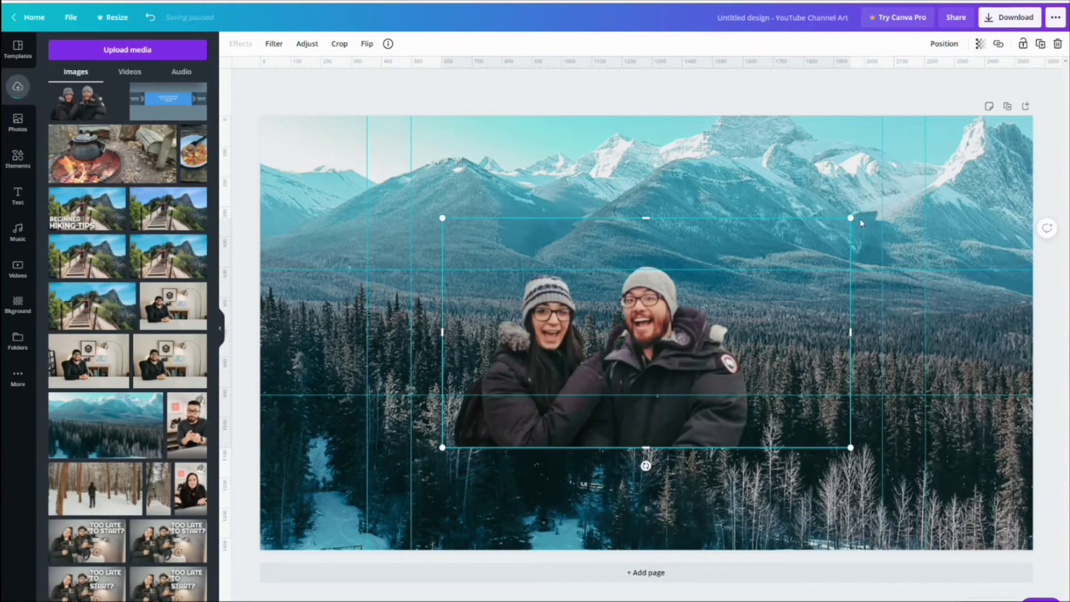
{"action": "left_click_drag", "start_coordinate": [851, 218], "coordinate": [675, 316]}
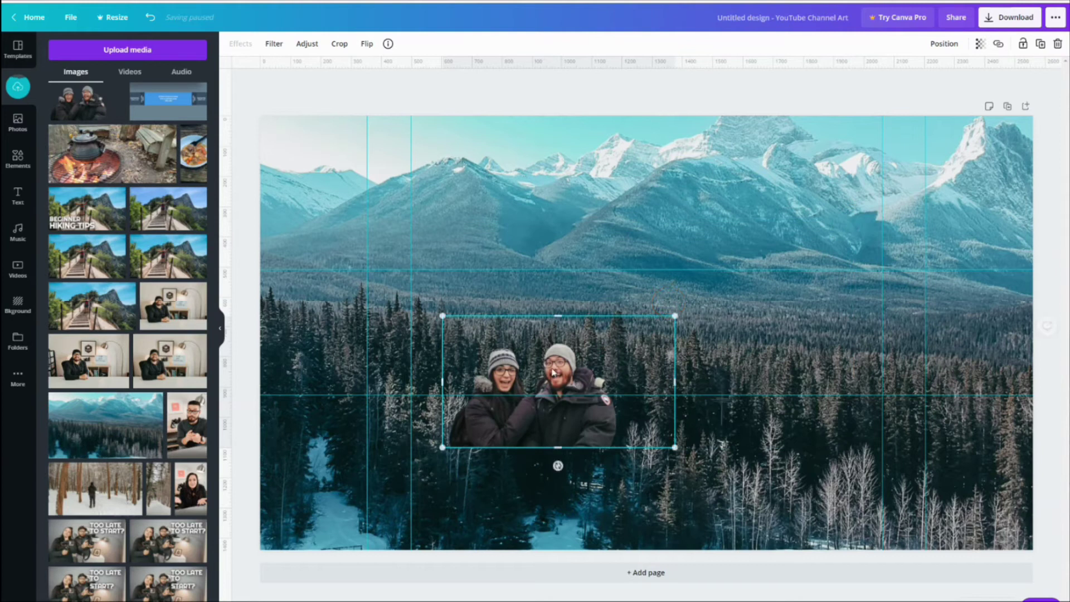
{"action": "left_click_drag", "start_coordinate": [553, 372], "coordinate": [810, 312]}
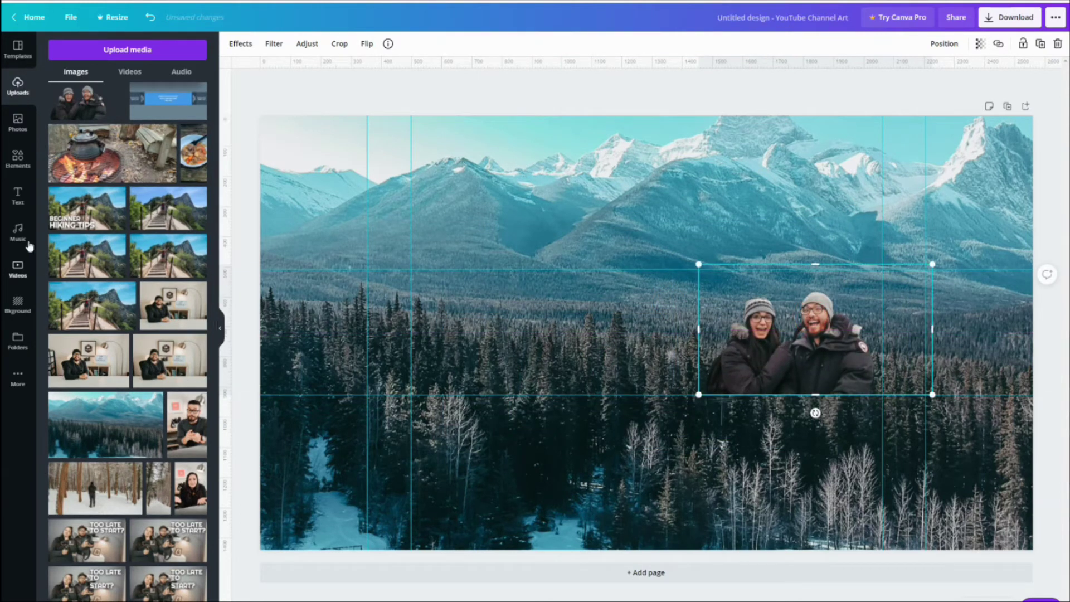
Add a square shape and resize it into a full-width band between the two horizontal guides
{"action": "left_click", "coordinate": [24, 166]}
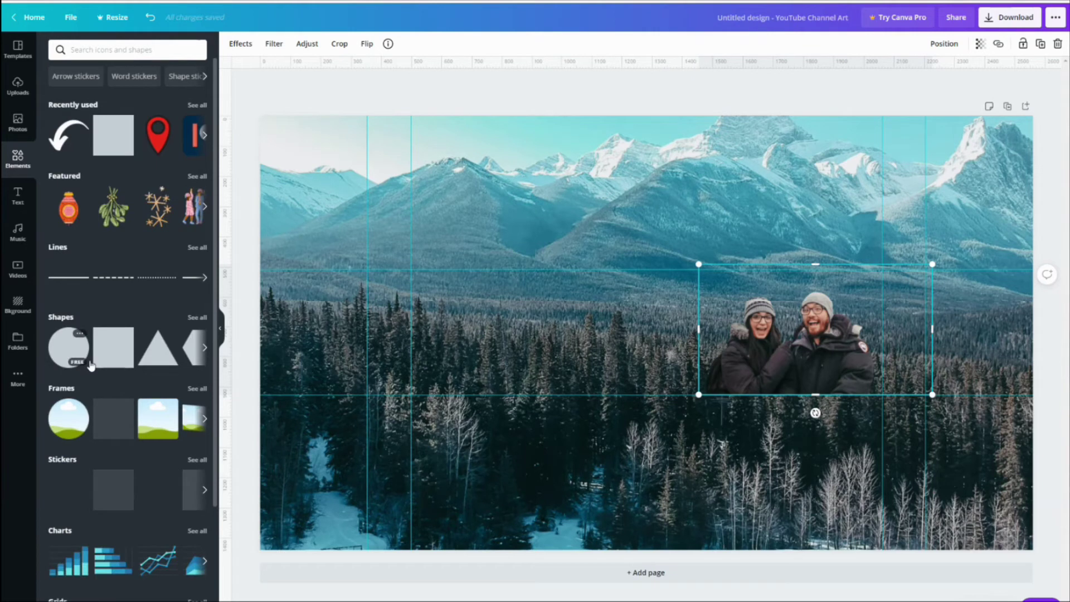
{"action": "left_click", "coordinate": [113, 347]}
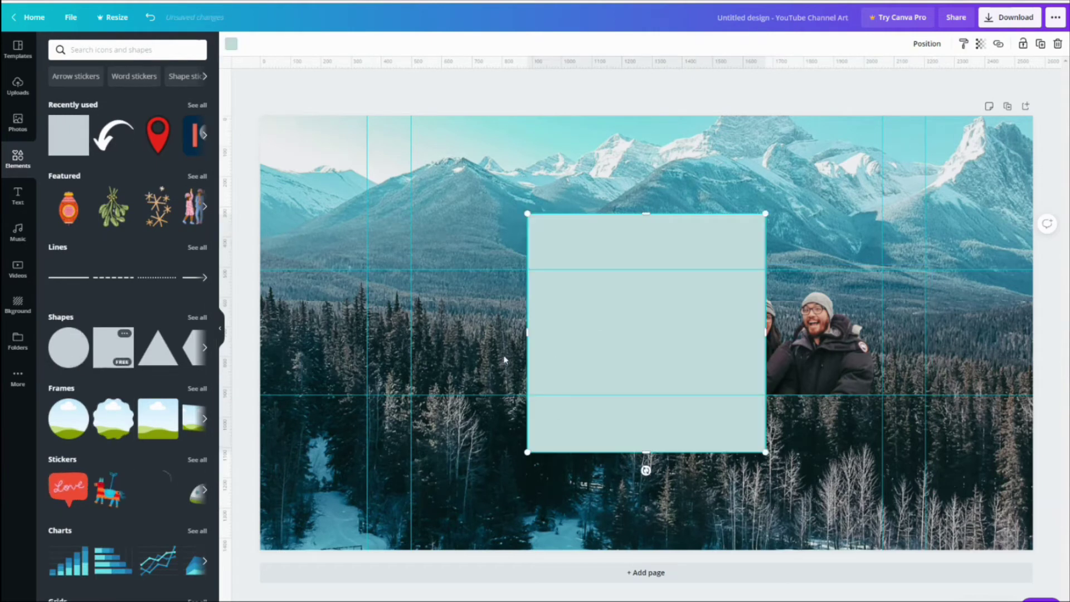
{"action": "left_click_drag", "start_coordinate": [583, 367], "coordinate": [335, 454]}
{"action": "left_click_drag", "start_coordinate": [388, 507], "coordinate": [390, 396]}
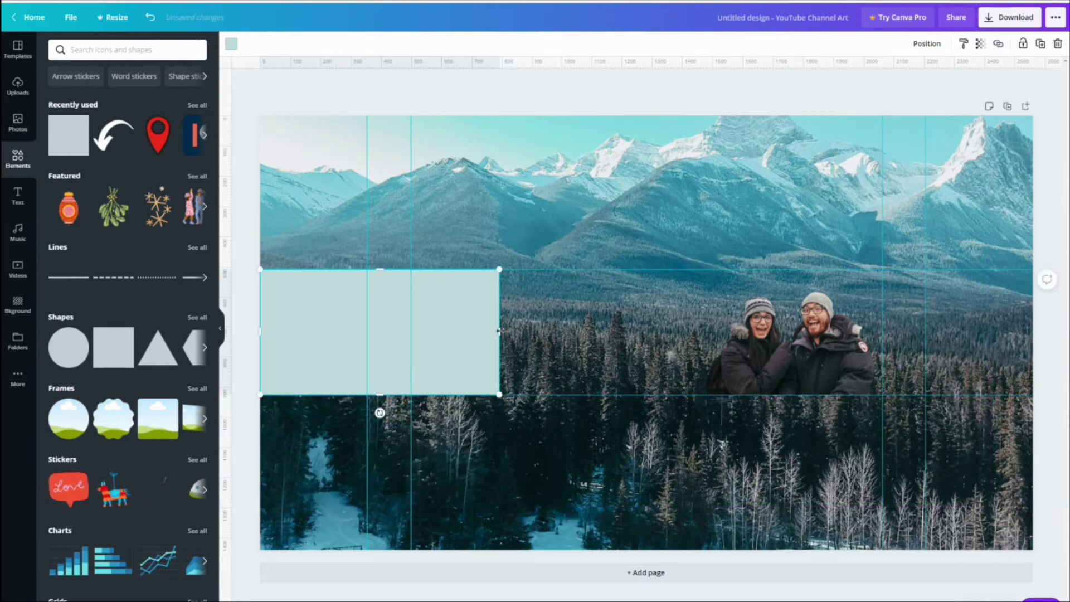
{"action": "left_click_drag", "start_coordinate": [500, 333], "coordinate": [1035, 356]}
Send the band backward behind the couple and set its transparency to 76
{"action": "left_click", "coordinate": [927, 44]}
{"action": "left_click", "coordinate": [900, 73]}
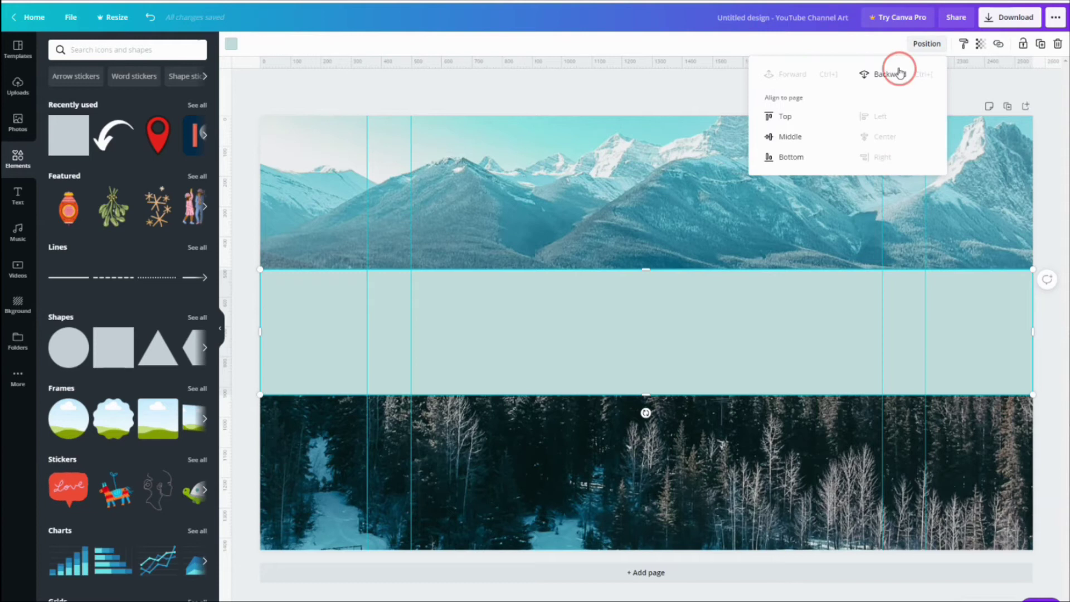
{"action": "left_click", "coordinate": [980, 43]}
{"action": "left_click", "coordinate": [937, 71]}
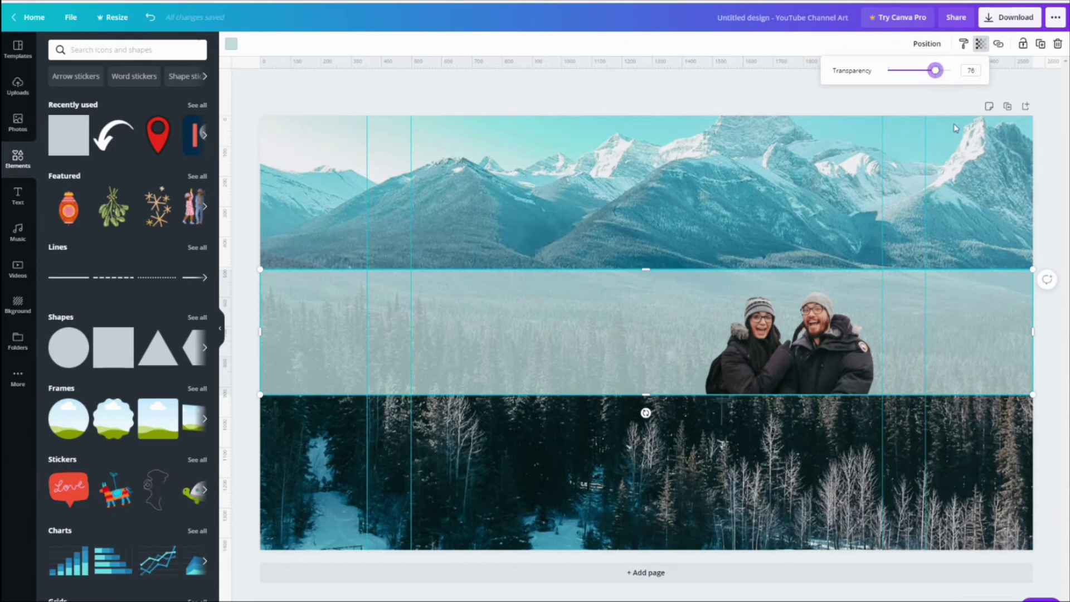
{"action": "left_click", "coordinate": [1062, 237]}
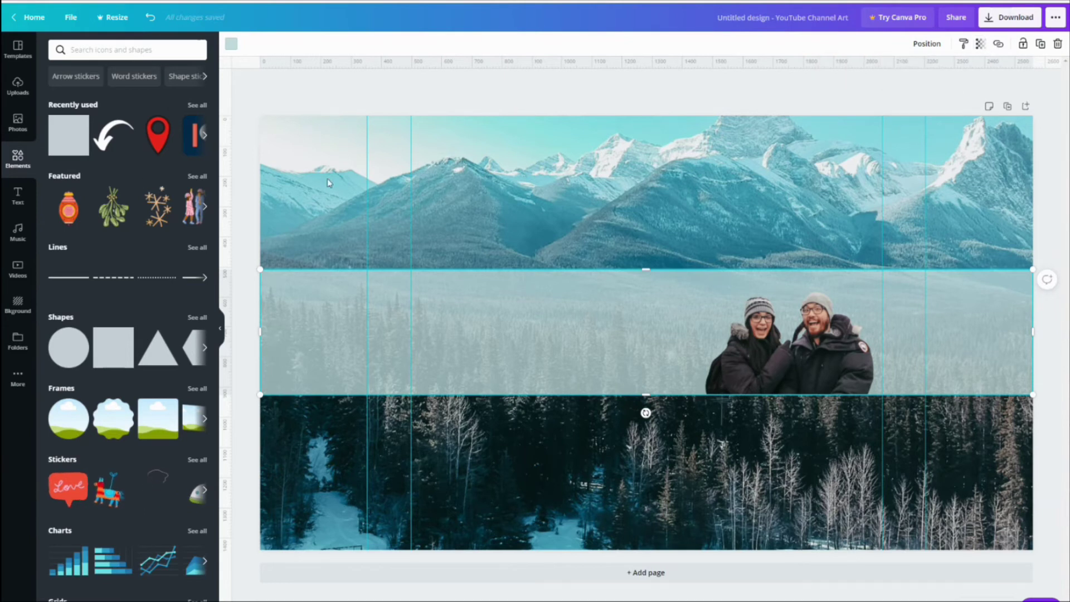
Add a heading with the couple's first names in lowercase, joined by an ampersand
{"action": "left_click", "coordinate": [18, 195]}
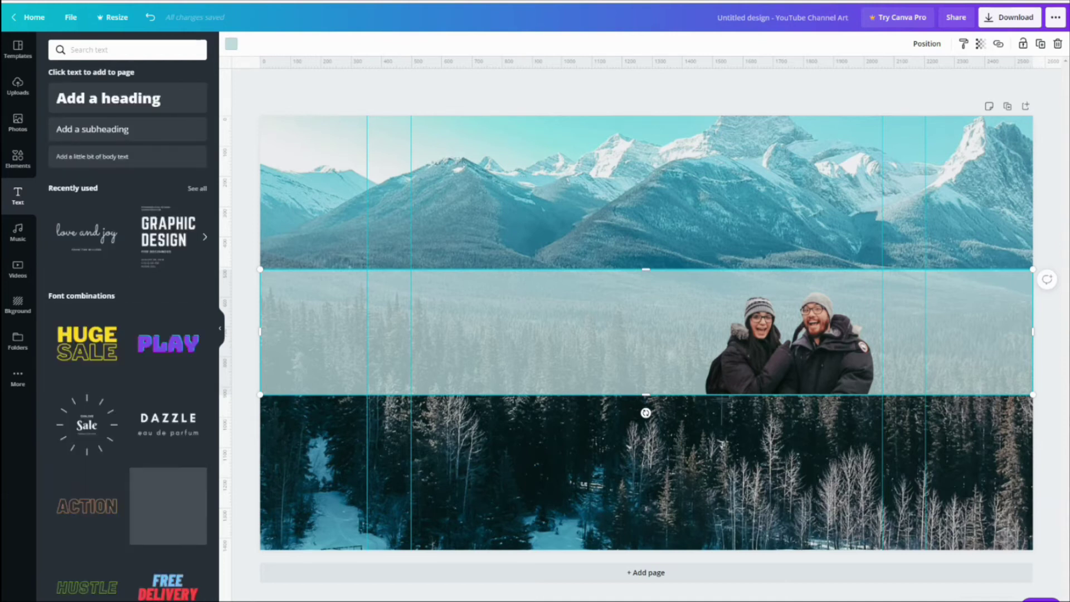
{"action": "left_click", "coordinate": [114, 109]}
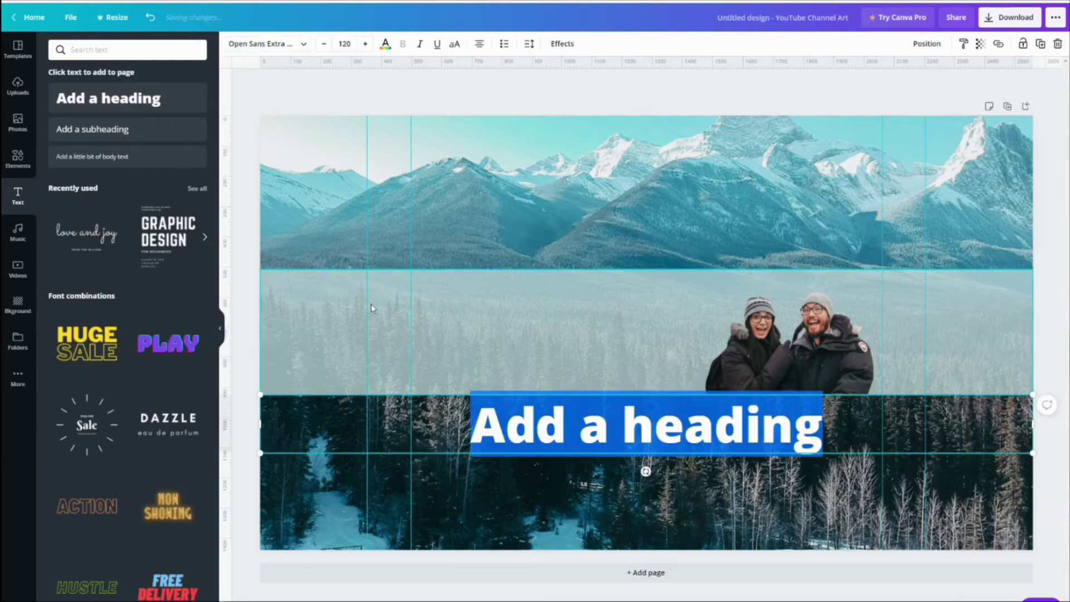
{"action": "type", "text": "tia &"}
{"action": "type", "text": "andy"}
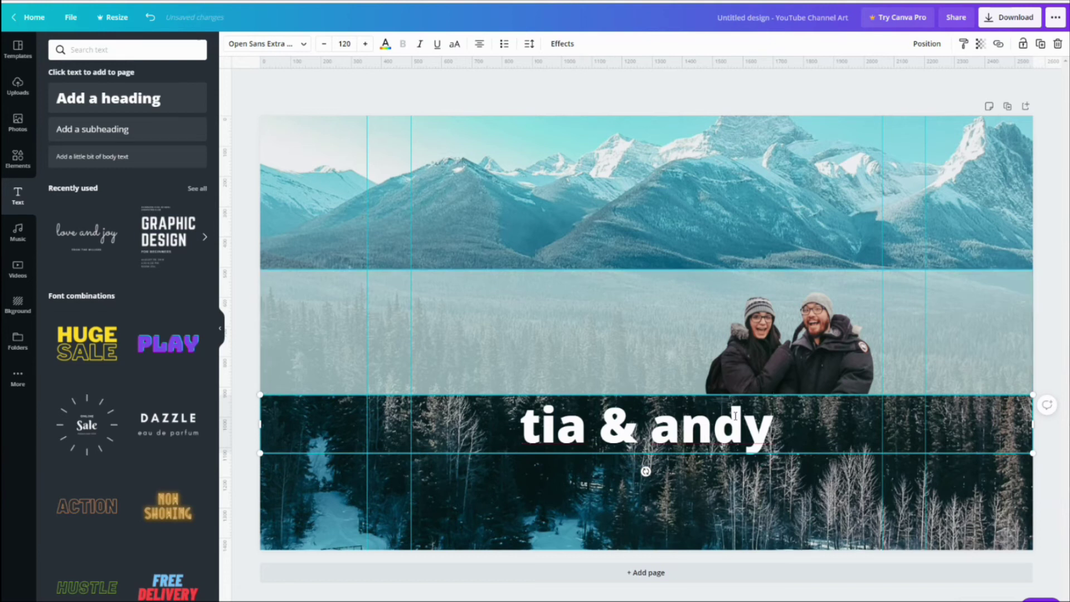
{"action": "left_click_drag", "start_coordinate": [774, 426], "coordinate": [521, 412]}
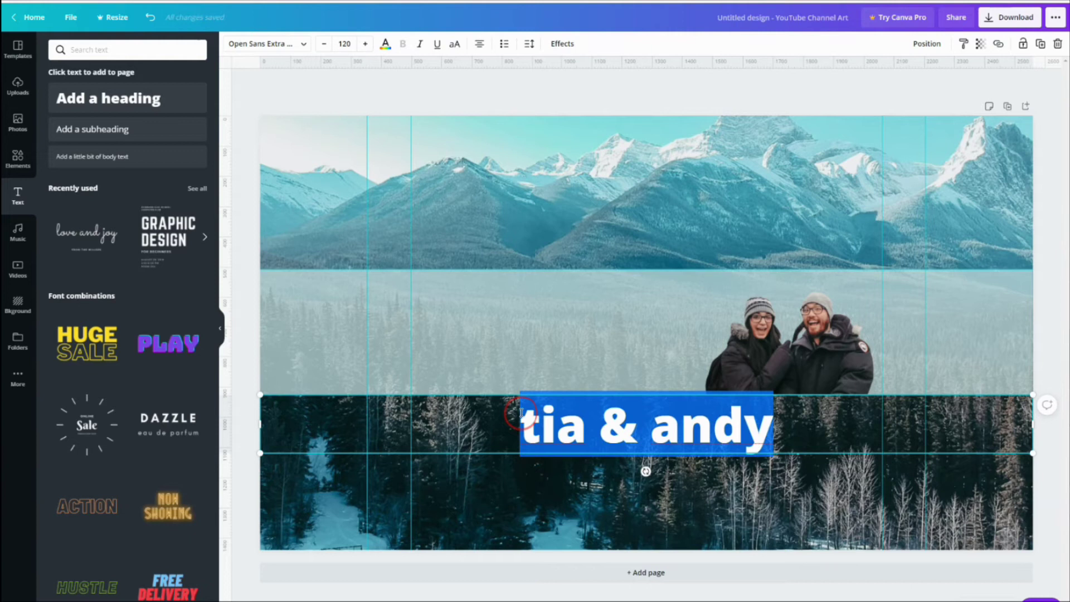
{"action": "left_click", "coordinate": [705, 502]}
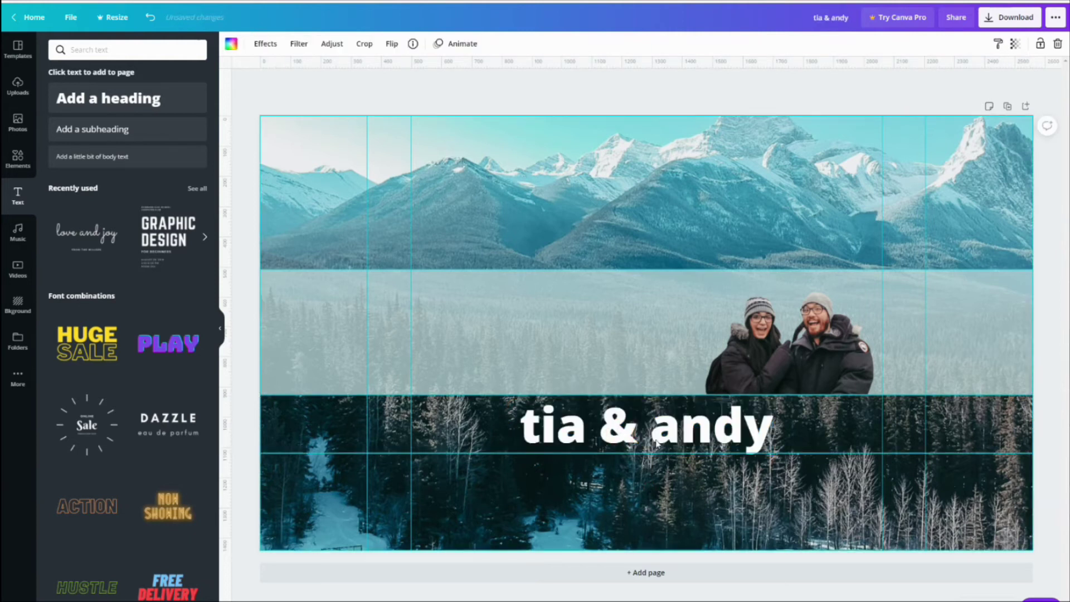
Narrow the heading's text box and move it onto the upper part of the band, to the left of the couple
{"action": "left_click", "coordinate": [708, 429]}
{"action": "left_click_drag", "start_coordinate": [647, 423], "coordinate": [535, 291]}
{"action": "left_click_drag", "start_coordinate": [922, 291], "coordinate": [506, 293]}
{"action": "left_click_drag", "start_coordinate": [446, 309], "coordinate": [677, 315]}
{"action": "double_click", "coordinate": [580, 303]}
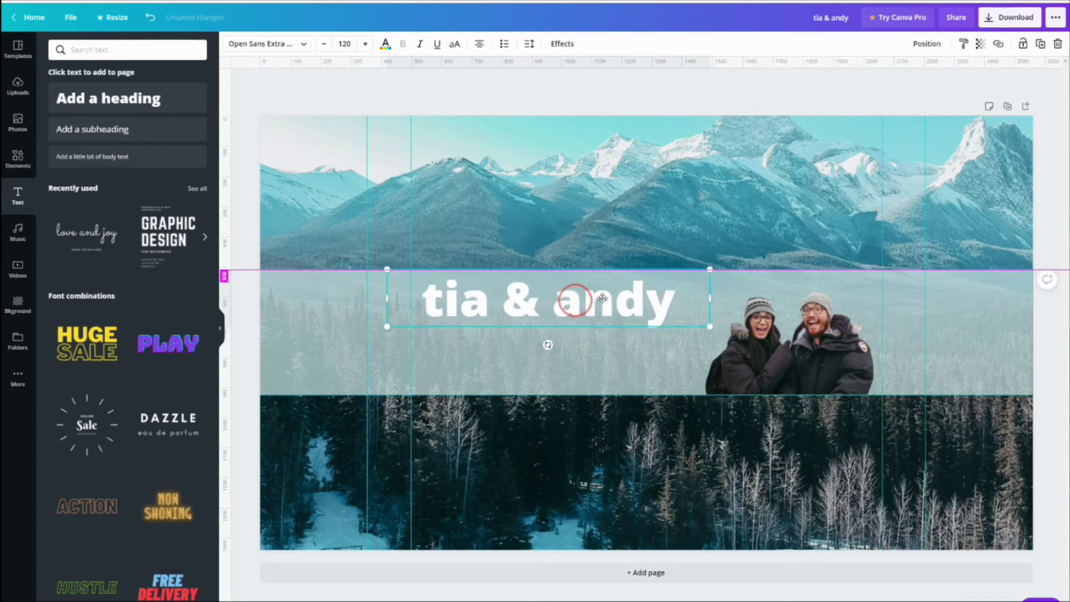
Retype the name heading in capitals and add a subheading reading VACATION DAYS beneath it
{"action": "type", "text": "TIA & ANDY"}
{"action": "left_click", "coordinate": [608, 363]}
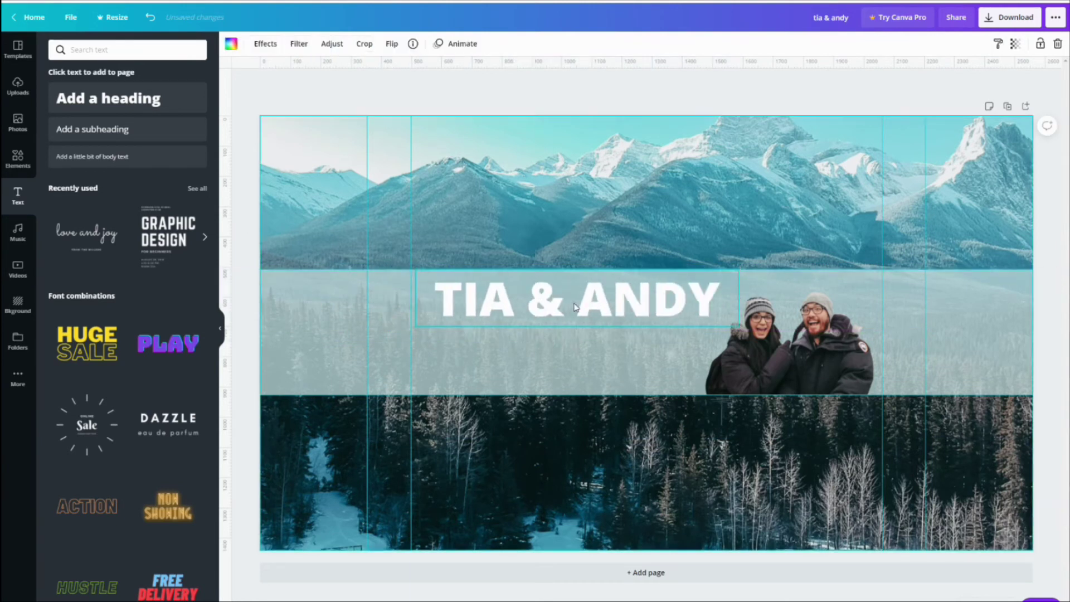
{"action": "left_click", "coordinate": [98, 129]}
{"action": "type", "text": "VACATION DAYS"}
{"action": "left_click_drag", "start_coordinate": [646, 333], "coordinate": [564, 343]}
Set the VACATION DAYS subheading's font to Gagalin
{"action": "left_click", "coordinate": [266, 44]}
{"action": "left_click", "coordinate": [108, 50]}
{"action": "type", "text": "GAG"}
{"action": "left_click", "coordinate": [62, 94]}
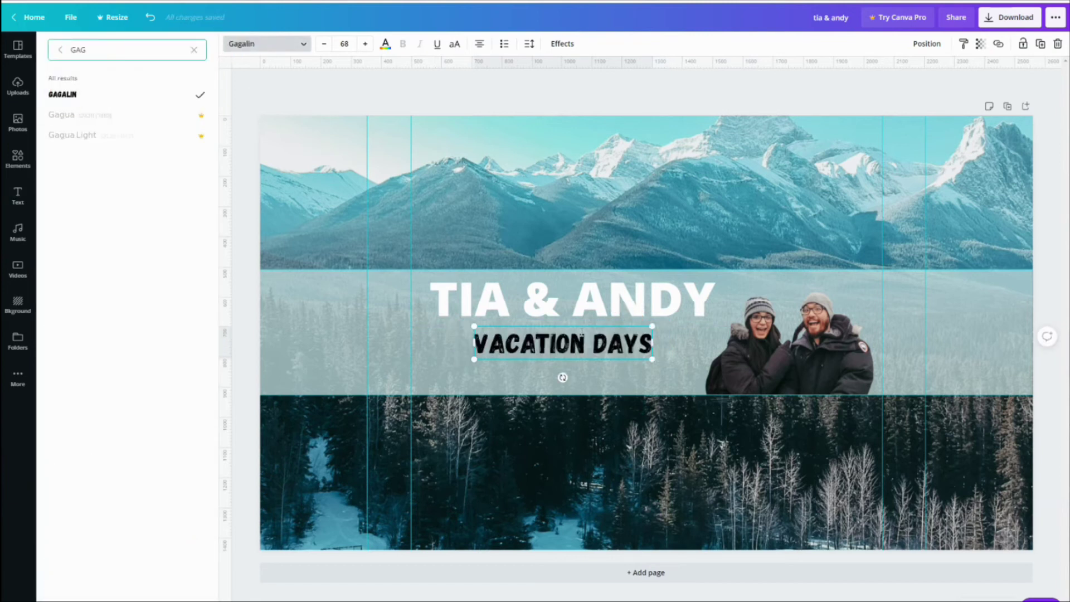
{"action": "left_click", "coordinate": [60, 49]}
Add body text reading "New video every Wednesday and Friday" under the subheading and set its font to Handy Casual
{"action": "left_click", "coordinate": [17, 195]}
{"action": "left_click", "coordinate": [92, 156]}
{"action": "type", "text": "New video every Wednesday and Friday"}
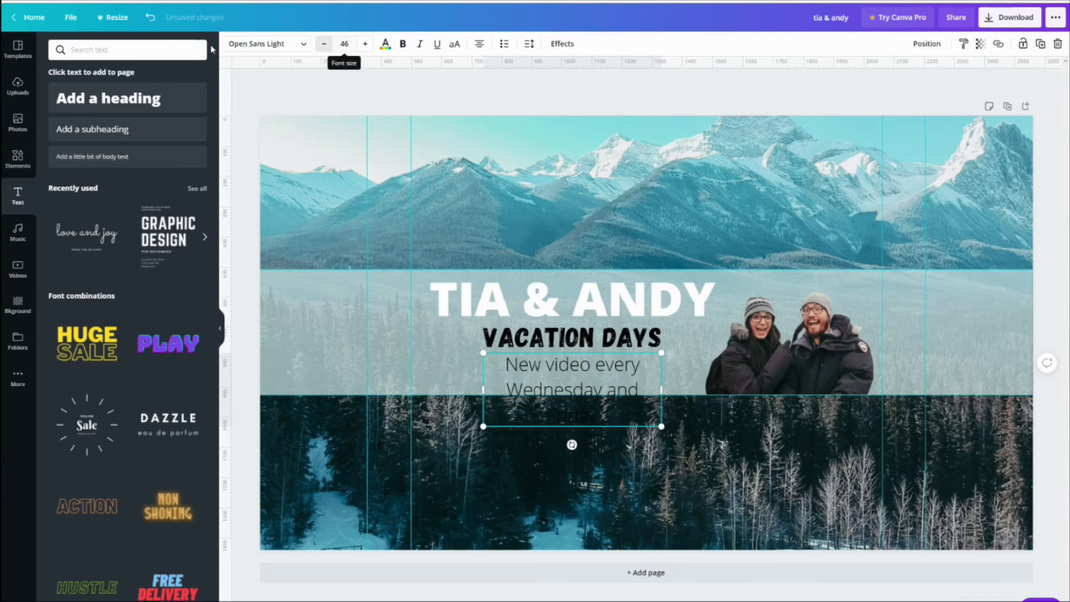
{"action": "left_click", "coordinate": [267, 44]}
{"action": "left_click", "coordinate": [108, 48]}
{"action": "type", "text": "handy c"}
{"action": "left_click", "coordinate": [65, 94]}
Widen the video schedule text's box on both sides to fit one line and align it beneath VACATION DAYS
{"action": "left_click_drag", "start_coordinate": [662, 379], "coordinate": [710, 371]}
{"action": "left_click_drag", "start_coordinate": [483, 370], "coordinate": [430, 365]}
{"action": "left_click", "coordinate": [572, 337]}
{"action": "left_click", "coordinate": [572, 370]}
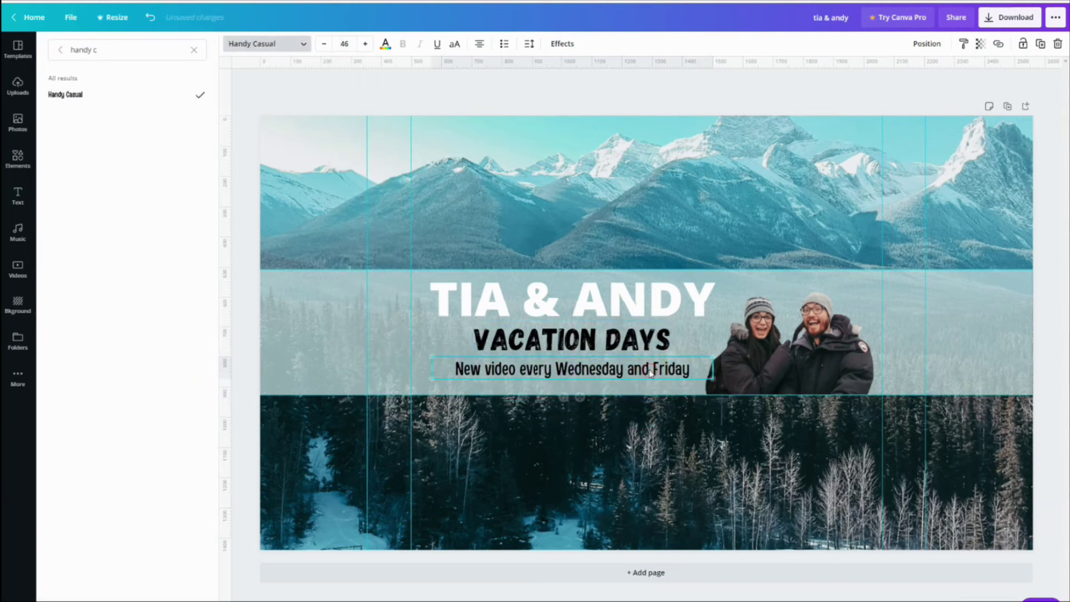
Change the video schedule text's colour to white
{"action": "left_click", "coordinate": [385, 43]}
{"action": "left_click", "coordinate": [113, 144]}
{"action": "left_click", "coordinate": [337, 179]}
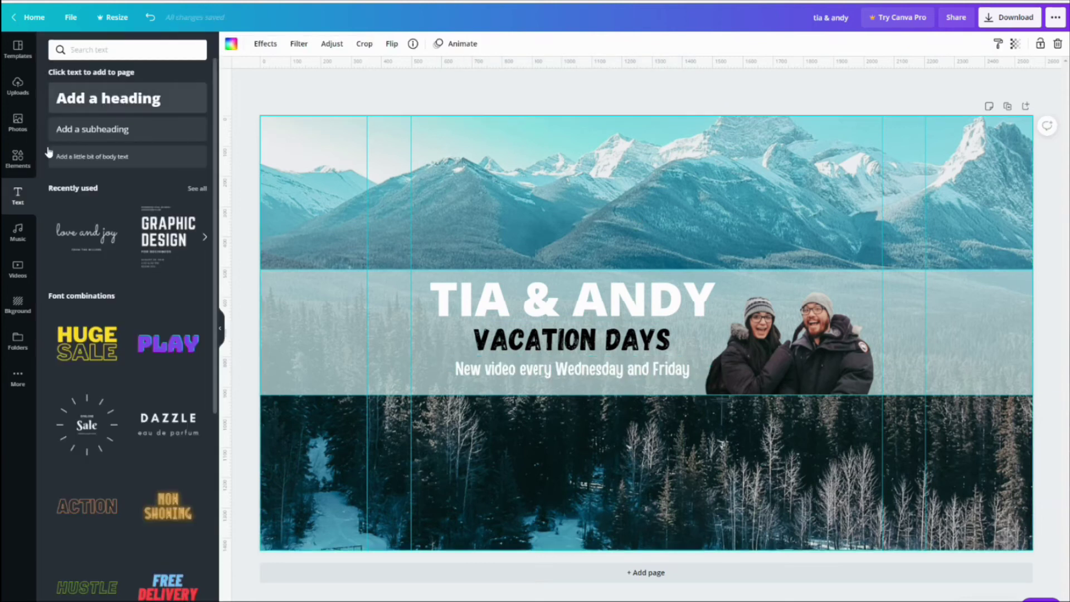
Add the red location pin, shrunk and tilted about -12°, directly to the left of VACATION DAYS
{"action": "left_click", "coordinate": [18, 159]}
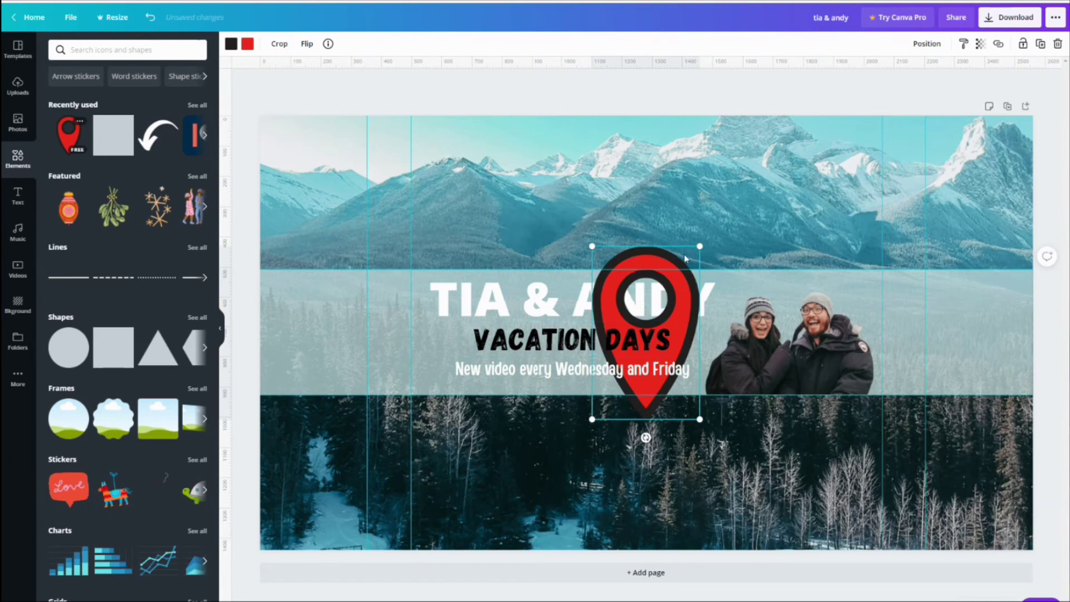
{"action": "left_click_drag", "start_coordinate": [638, 258], "coordinate": [454, 330]}
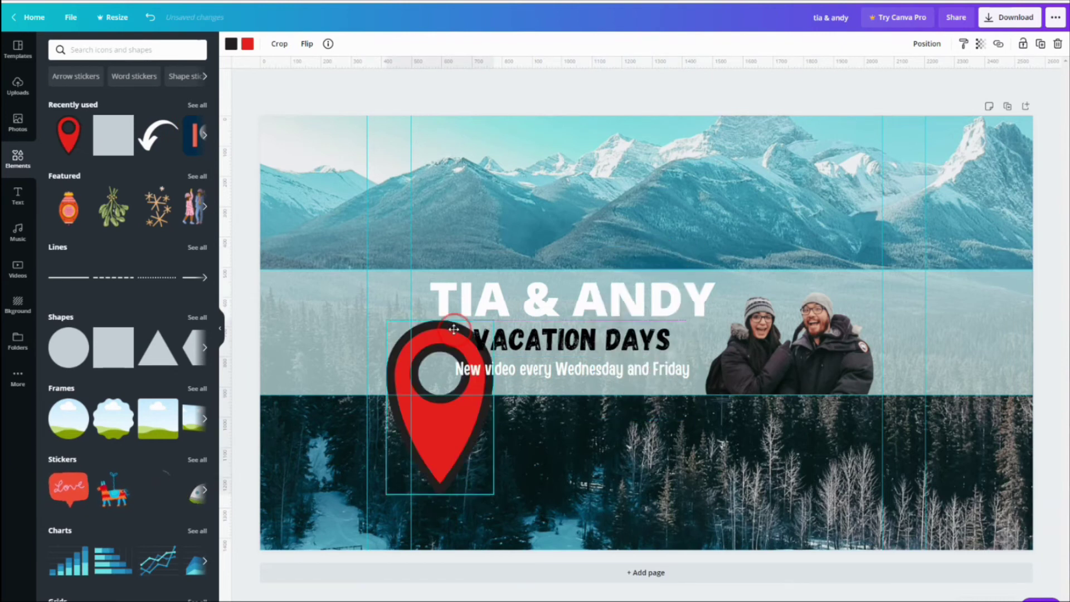
{"action": "left_click", "coordinate": [495, 495]}
{"action": "left_click_drag", "start_coordinate": [438, 360], "coordinate": [454, 377]}
{"action": "left_click", "coordinate": [400, 341]}
{"action": "left_click", "coordinate": [449, 375]}
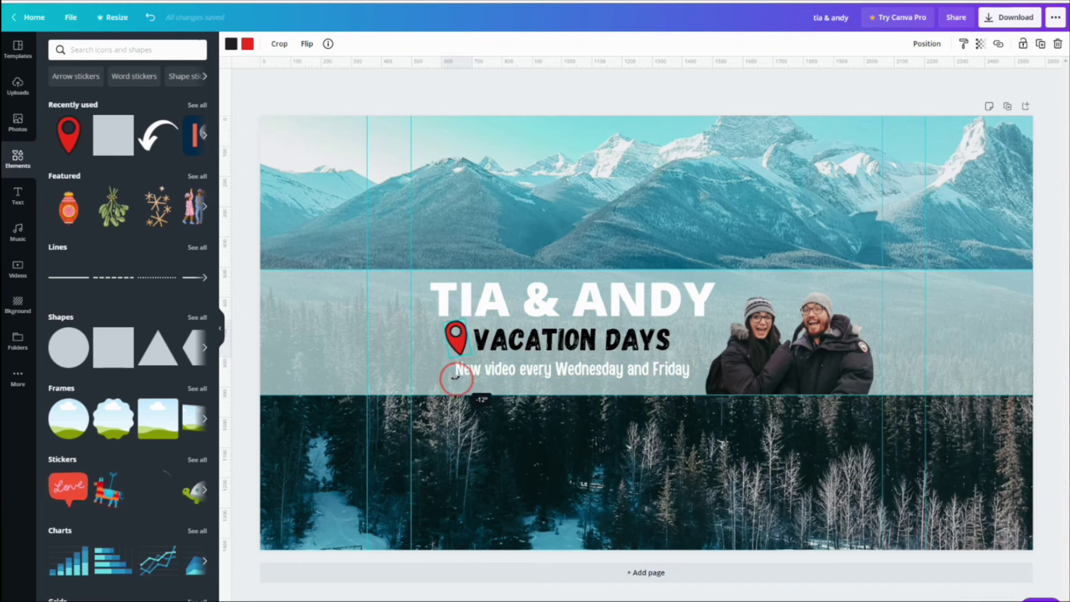
{"action": "left_click", "coordinate": [620, 443]}
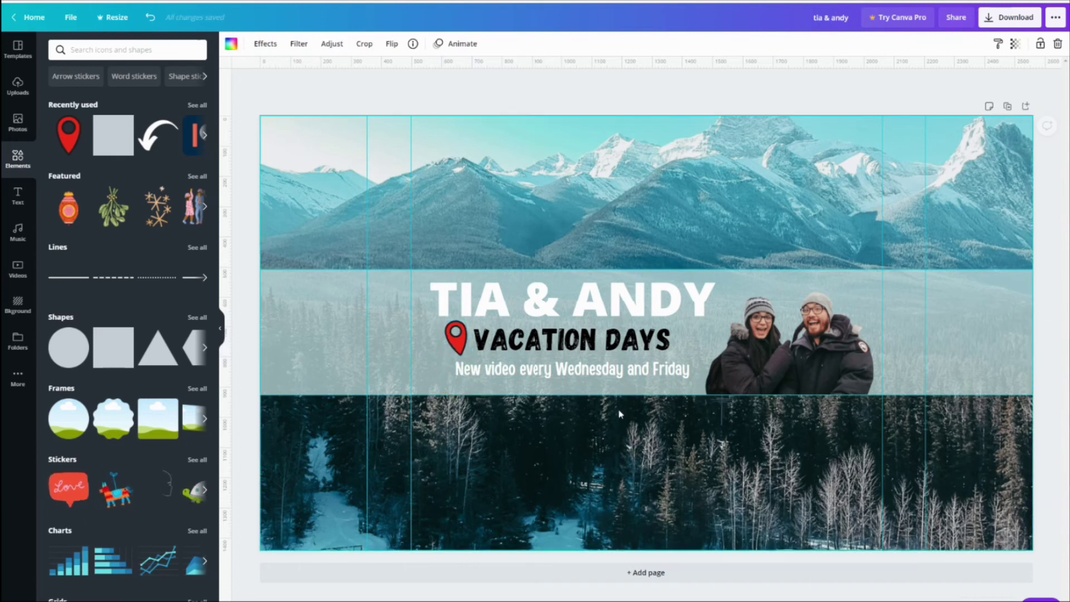
Nudge the video schedule line slightly to the left beneath VACATION DAYS
{"action": "left_click", "coordinate": [609, 374]}
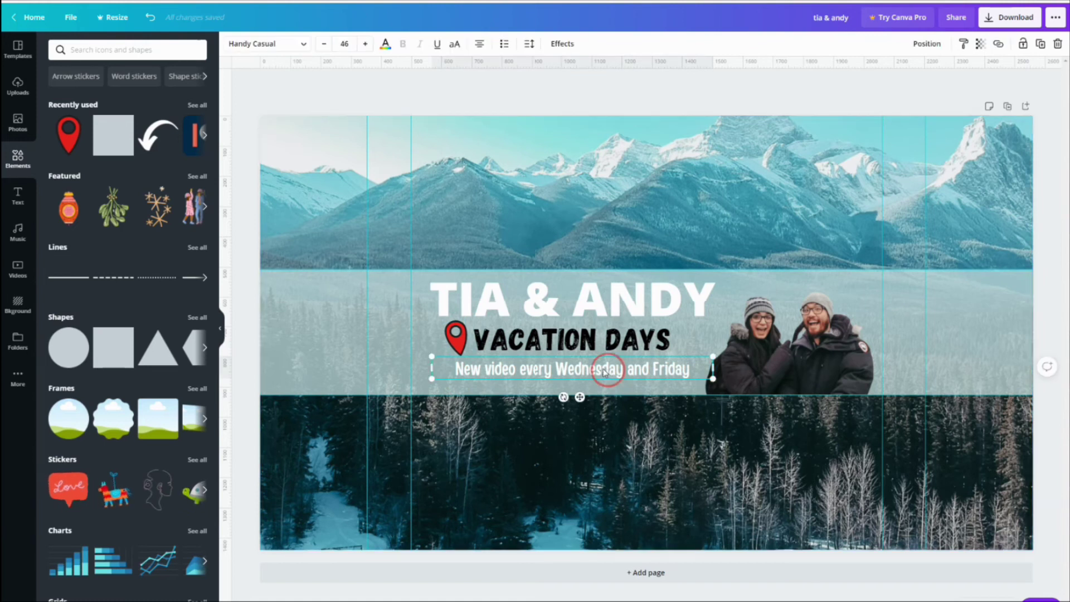
{"action": "left_click_drag", "start_coordinate": [608, 371], "coordinate": [604, 369]}
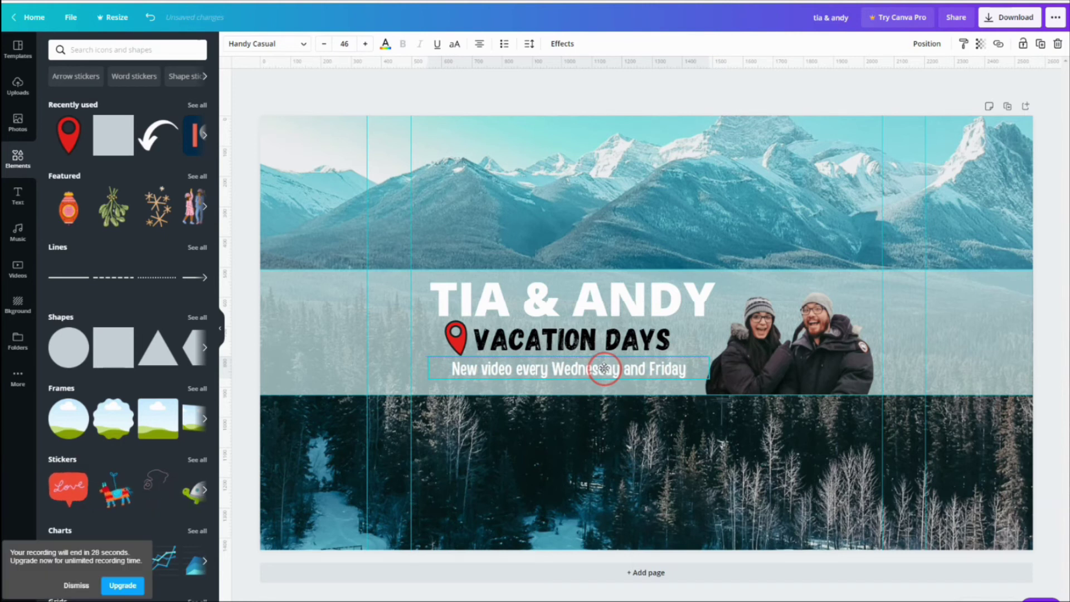
{"action": "left_click", "coordinate": [625, 450]}
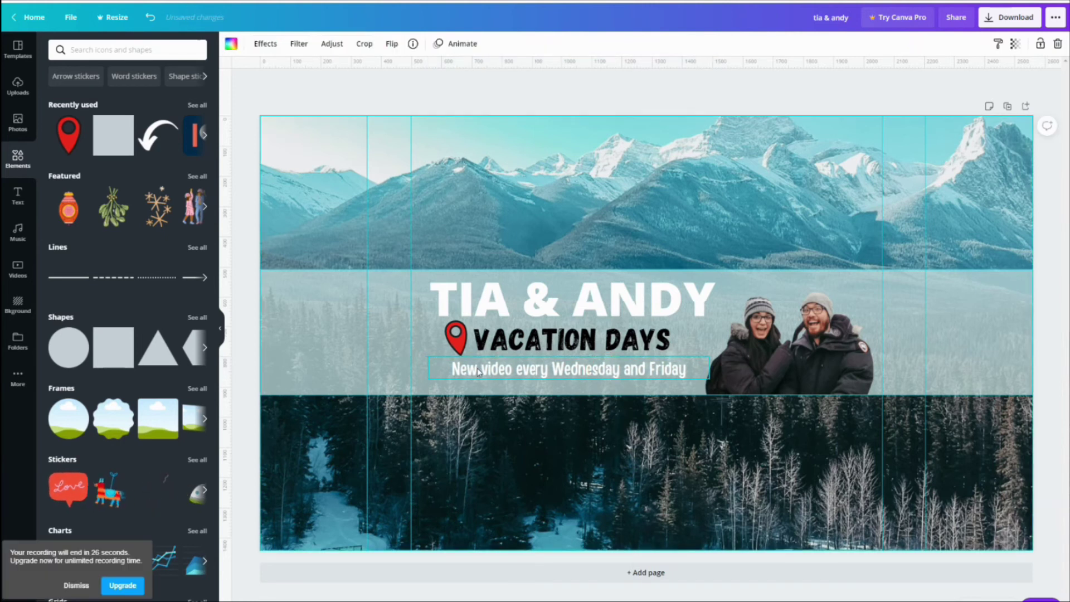
Duplicate the video schedule line and move the copy onto the band to the right of the couple
{"action": "left_click", "coordinate": [477, 371]}
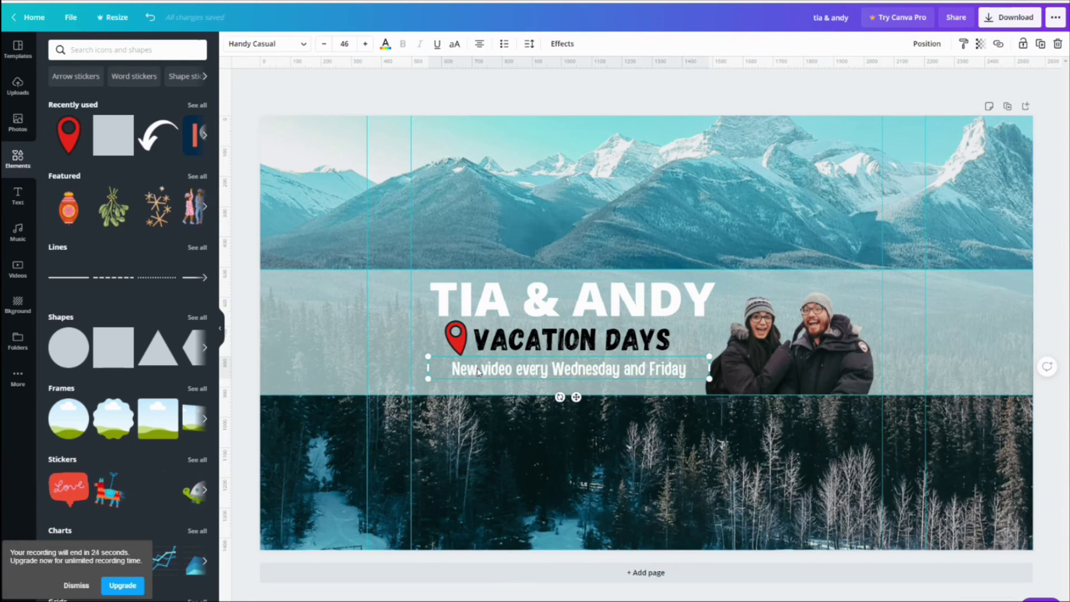
{"action": "left_click_drag", "start_coordinate": [477, 372], "coordinate": [514, 378]}
{"action": "left_click_drag", "start_coordinate": [901, 319], "coordinate": [931, 308]}
{"action": "double_click", "coordinate": [932, 310]}
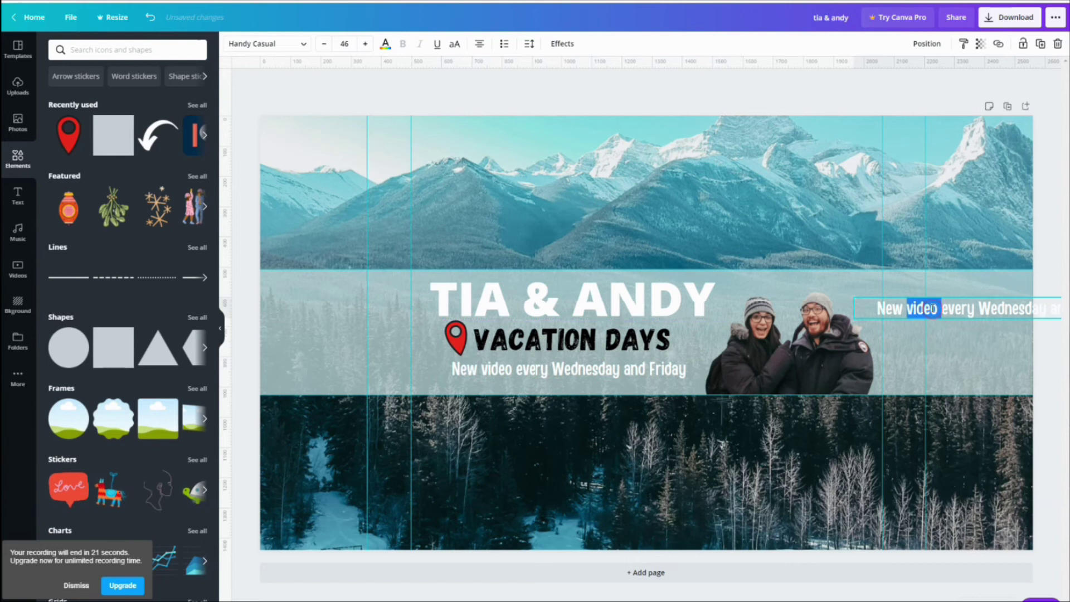
Narrow the copied text's box so it wraps onto three lines and keep it inside the canvas's right edge
{"action": "left_click", "coordinate": [851, 309]}
{"action": "left_click_drag", "start_coordinate": [853, 308], "coordinate": [943, 308]}
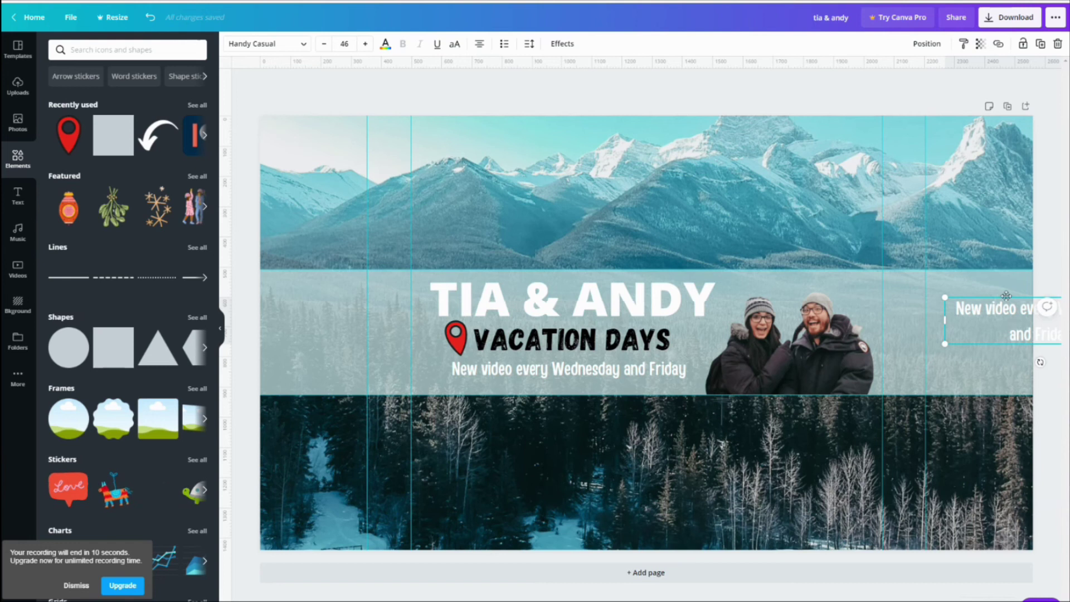
{"action": "left_click_drag", "start_coordinate": [980, 295], "coordinate": [903, 289]}
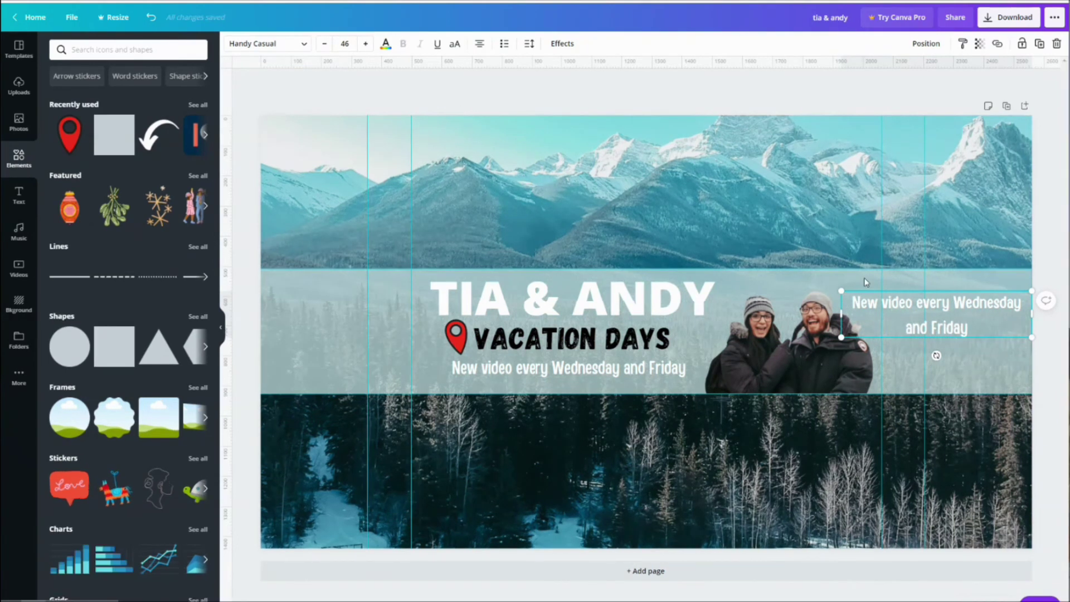
{"action": "left_click", "coordinate": [841, 316]}
{"action": "left_click_drag", "start_coordinate": [841, 316], "coordinate": [1011, 355]}
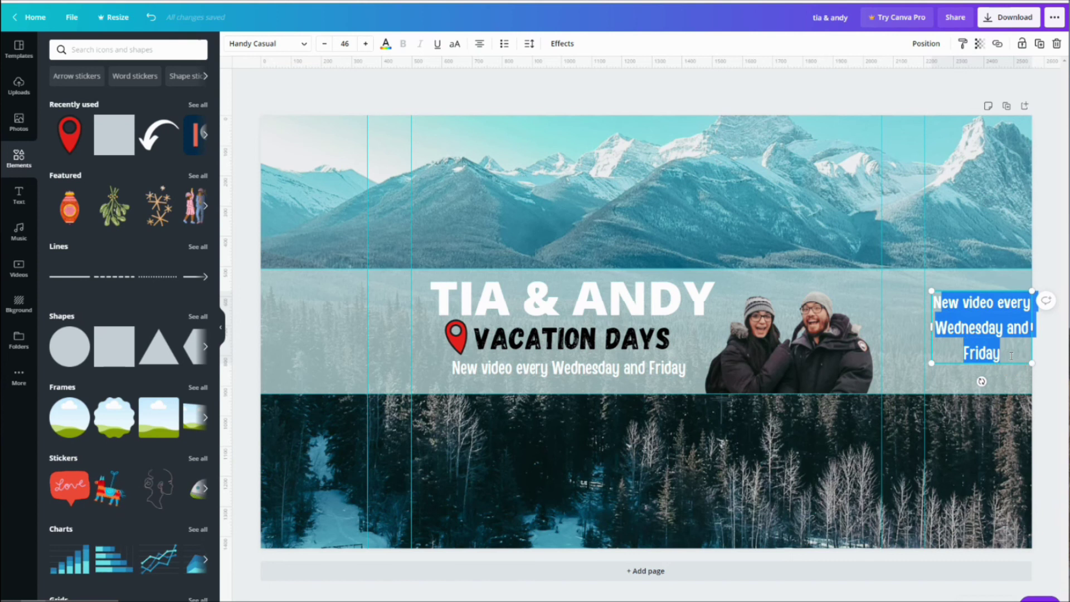
Replace the copied text with "SUBSCRIBE & TURN ON NOTIFICATIONS"
{"action": "key", "text": "BackSpace"}
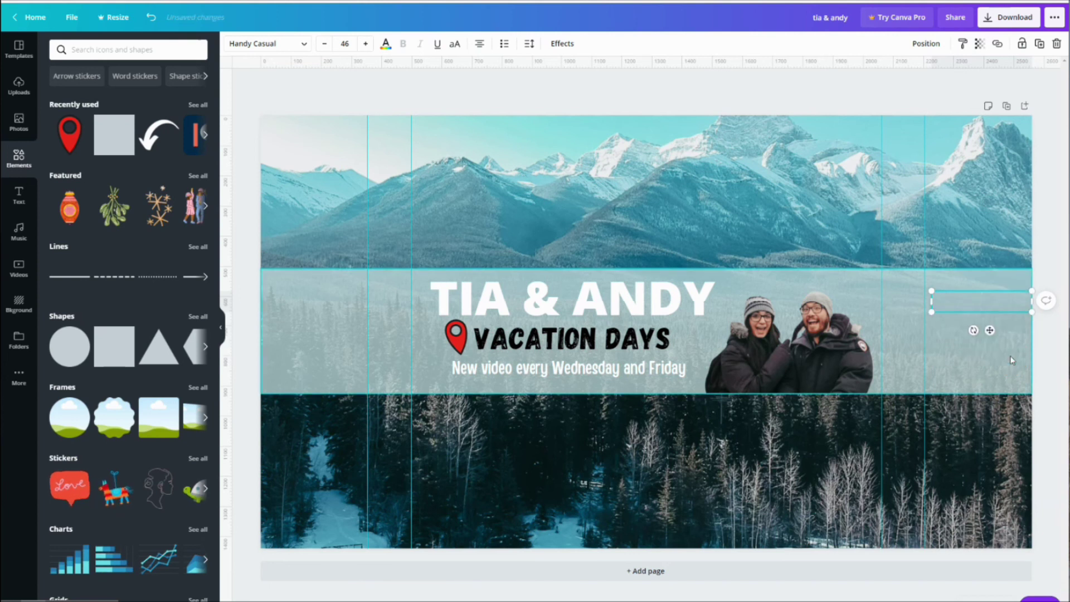
{"action": "type", "text": "SUBSCRI"}
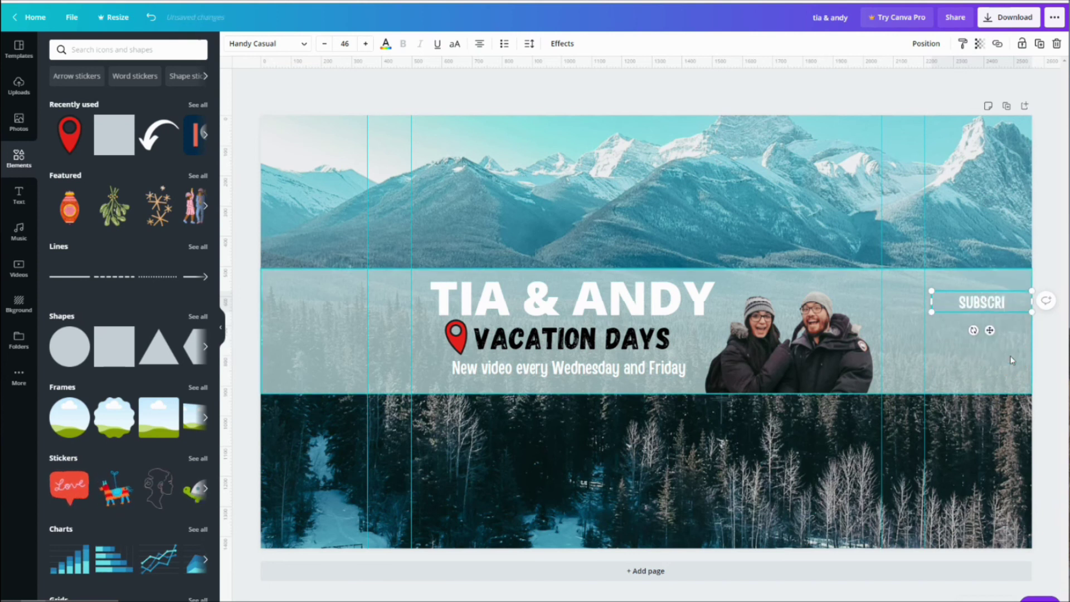
{"action": "type", "text": "BE "}
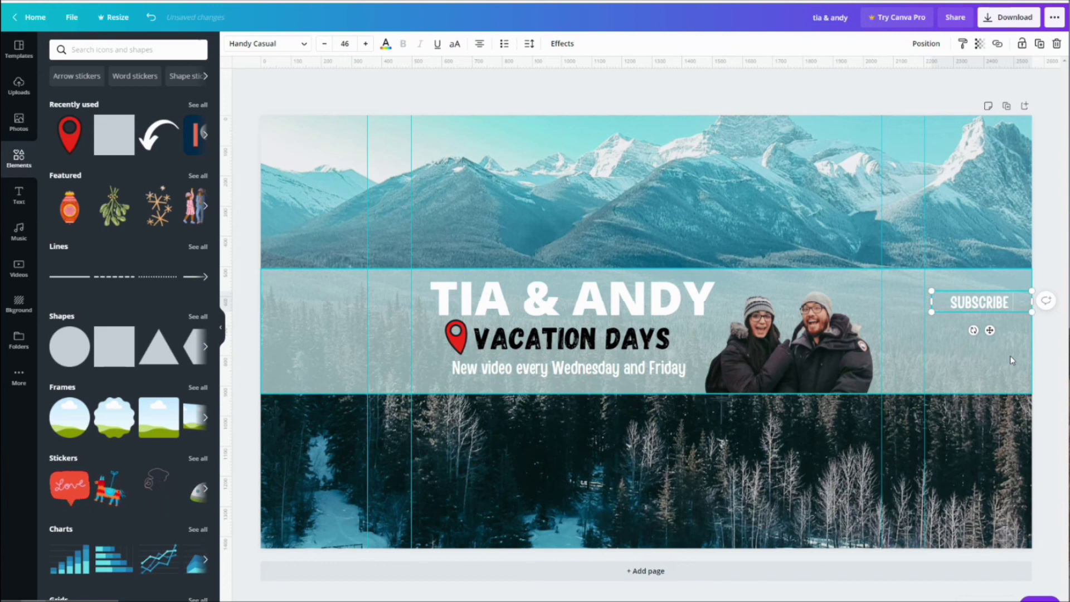
{"action": "type", "text": "& TURN ON NOTIFICATIONS"}
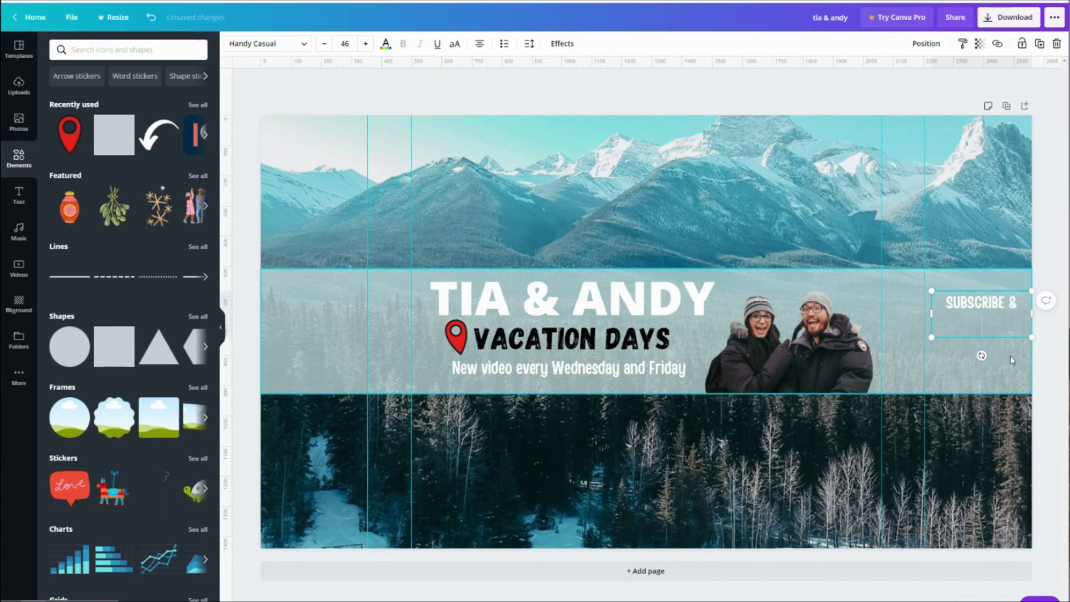
Tighten the line spacing of the subscribe text and move it up near the band's upper edge
{"action": "key", "text": "ctrl+a"}
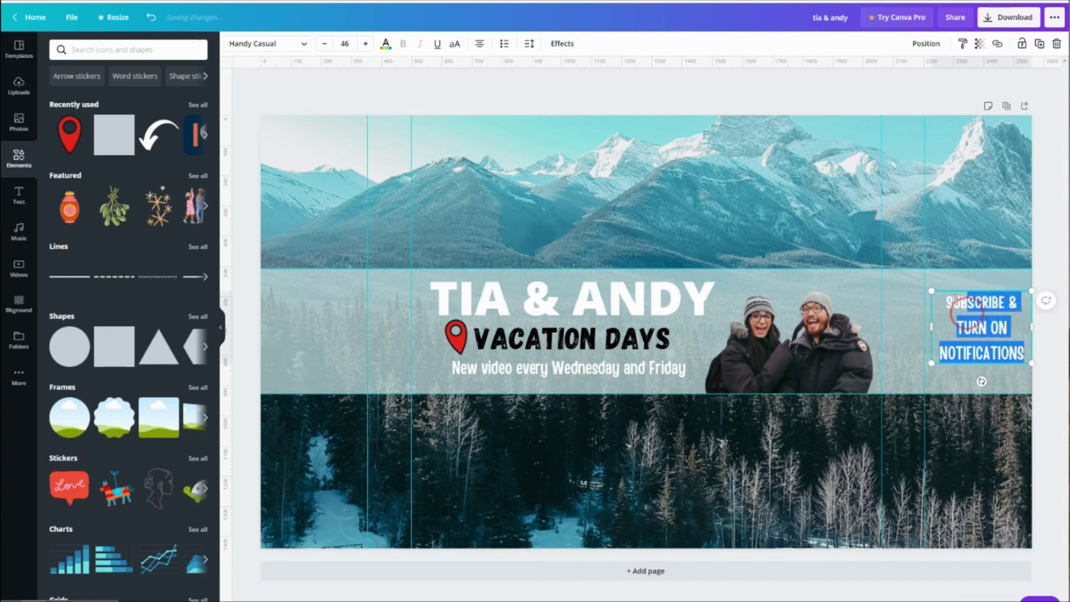
{"action": "left_click", "coordinate": [528, 44]}
{"action": "left_click_drag", "start_coordinate": [601, 92], "coordinate": [593, 92]}
{"action": "left_click", "coordinate": [787, 214]}
{"action": "left_click", "coordinate": [981, 336]}
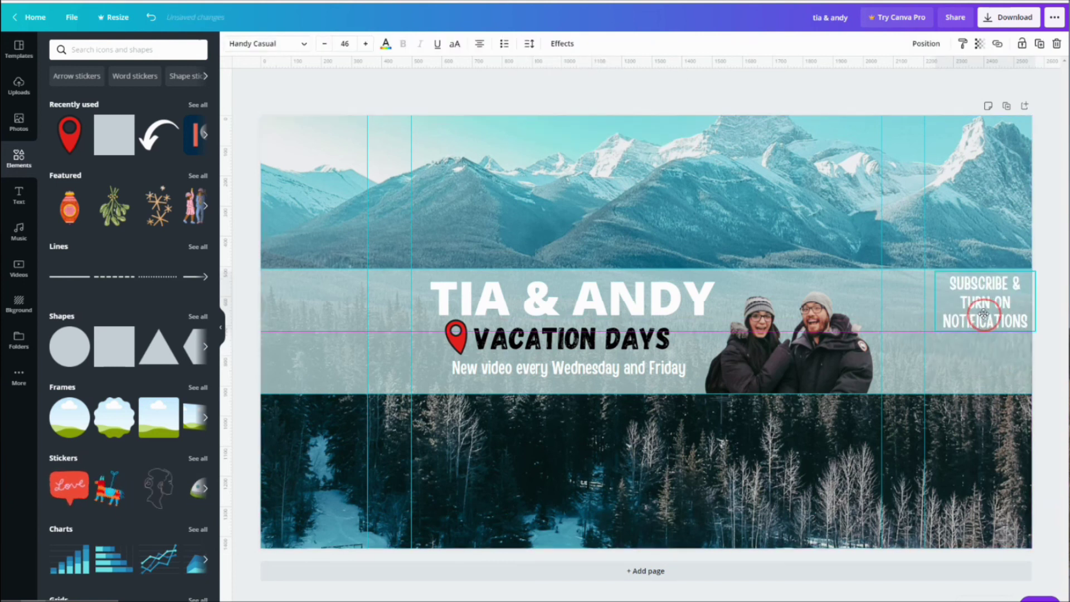
Add the white curved arrow, shrink it and rotate it to point downward beside the subscribe text
{"action": "left_click", "coordinate": [159, 133]}
{"action": "left_click_drag", "start_coordinate": [650, 312], "coordinate": [879, 280]}
{"action": "left_click_drag", "start_coordinate": [993, 214], "coordinate": [914, 322]}
{"action": "left_click_drag", "start_coordinate": [916, 367], "coordinate": [967, 371]}
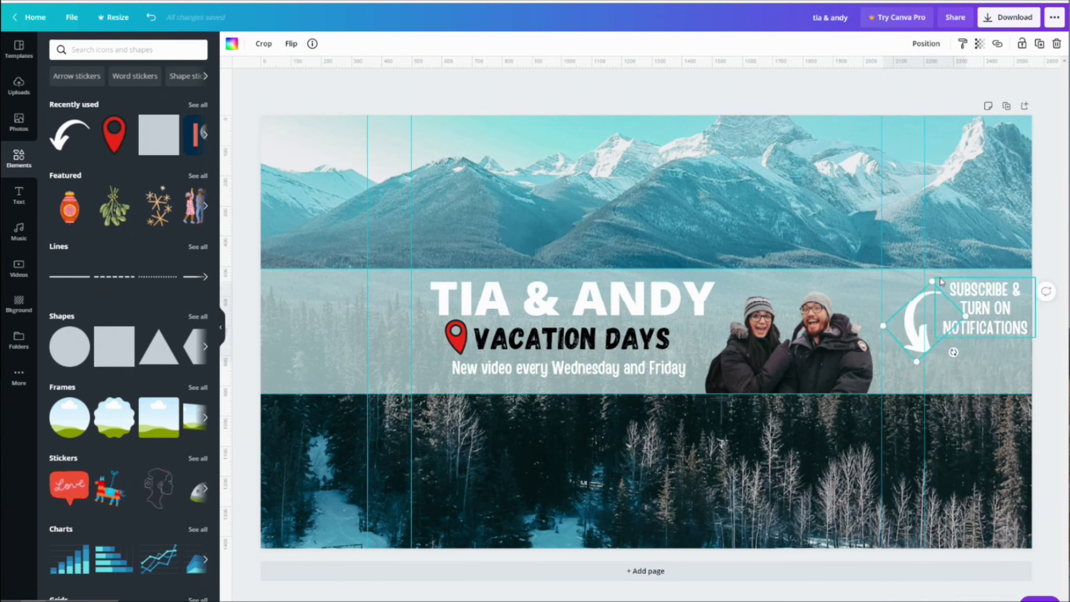
{"action": "left_click_drag", "start_coordinate": [920, 303], "coordinate": [932, 338]}
{"action": "left_click", "coordinate": [967, 463]}
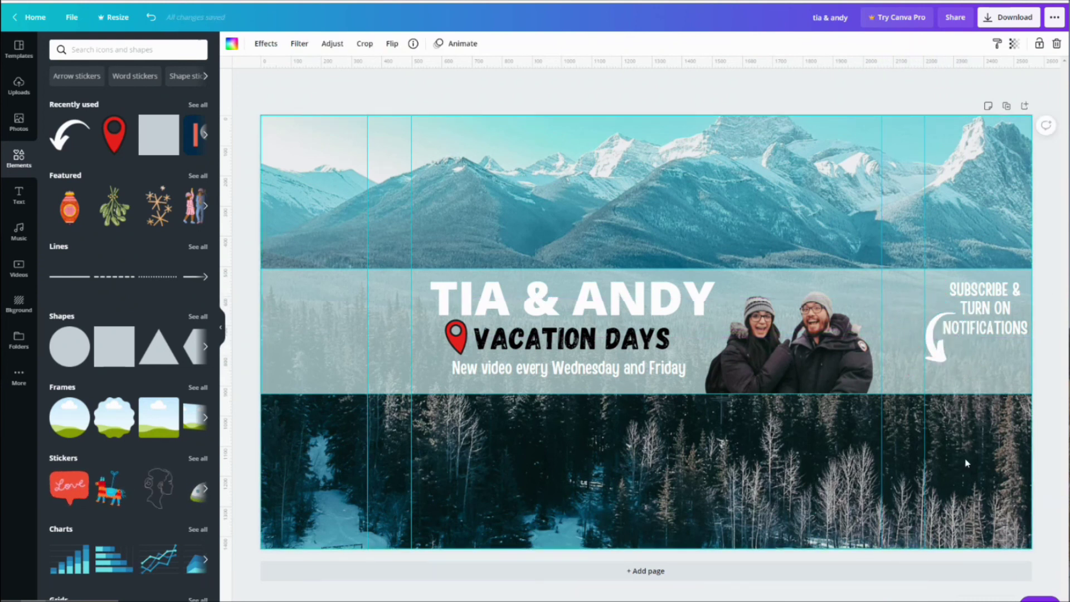